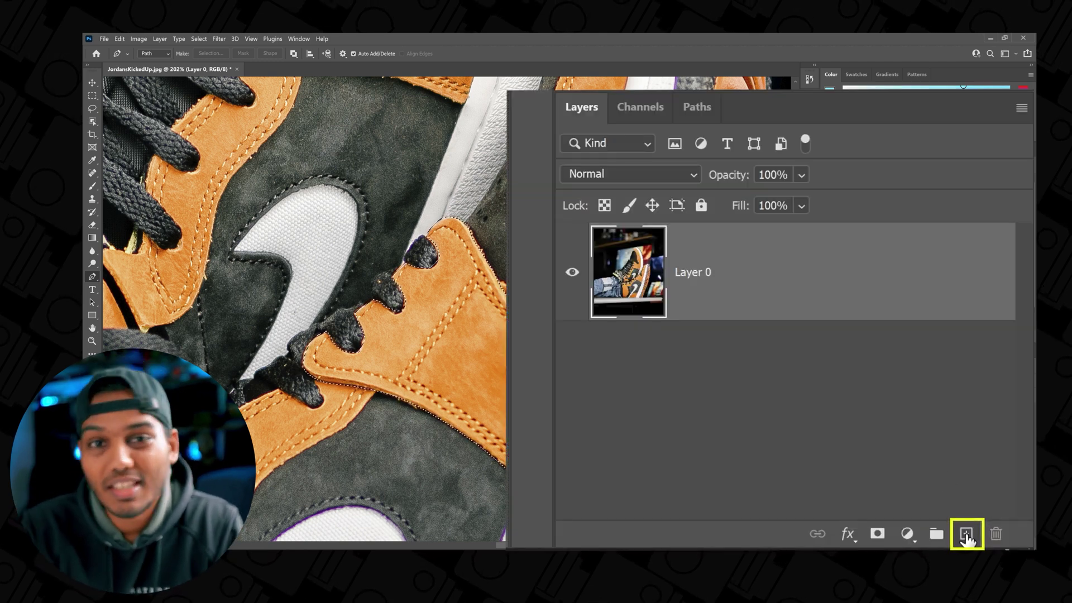
# Create a new layer above the shoe photo and activate the Brush tool.
pyautogui.click(967, 535)
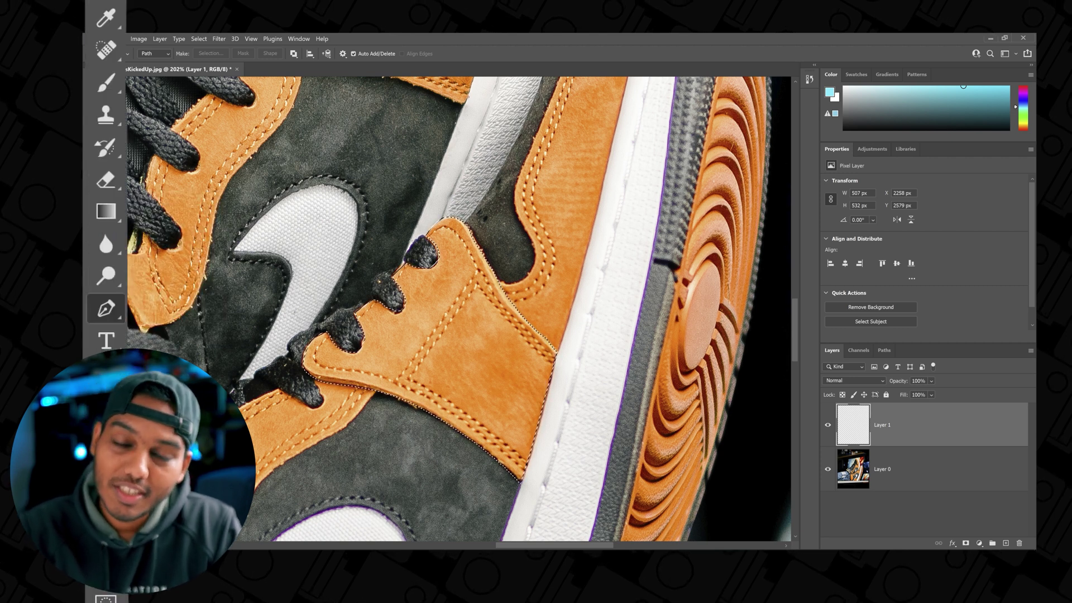
pyautogui.click(109, 81)
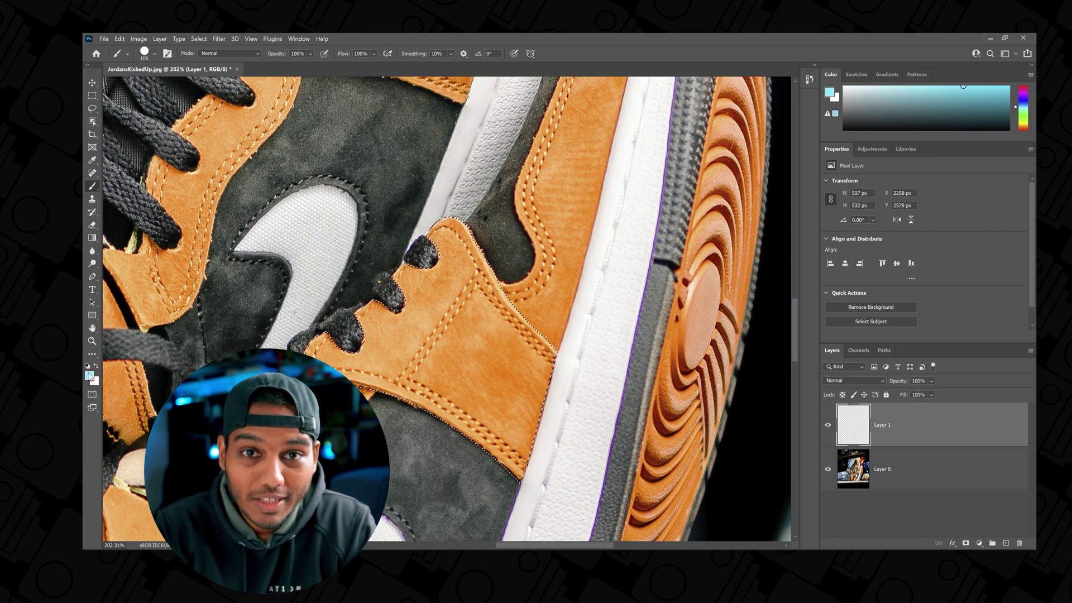
pyautogui.click(86, 378)
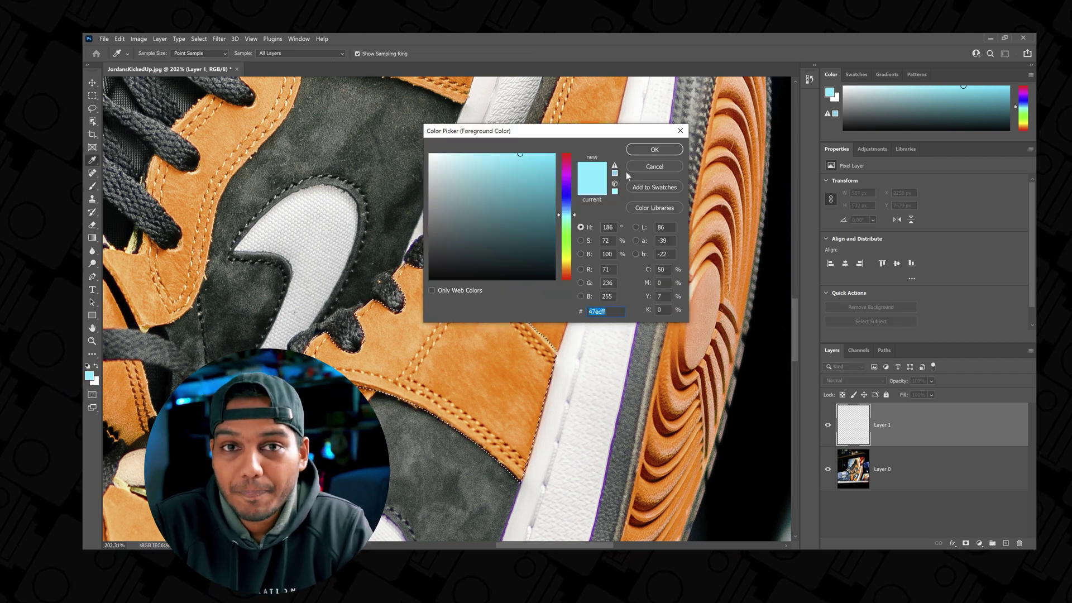
pyautogui.click(657, 166)
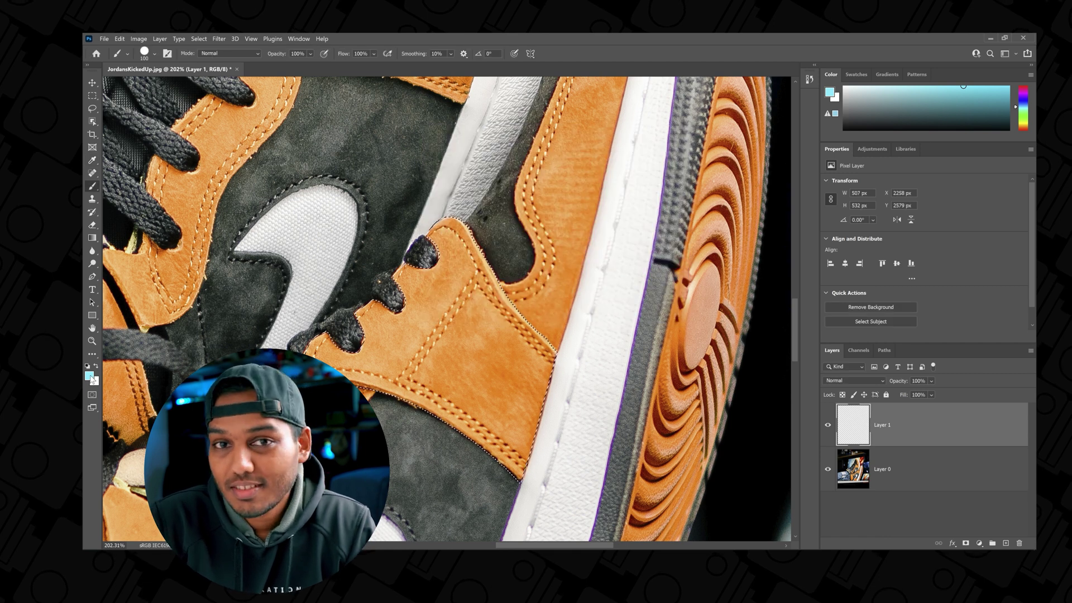
# Set the foreground color to a light cyan blue, about #1ad3f4, for the brush.
pyautogui.click(92, 380)
pyautogui.moveTo(575, 215); pyautogui.dragTo(576, 215)
pyautogui.moveTo(540, 163); pyautogui.dragTo(545, 152)
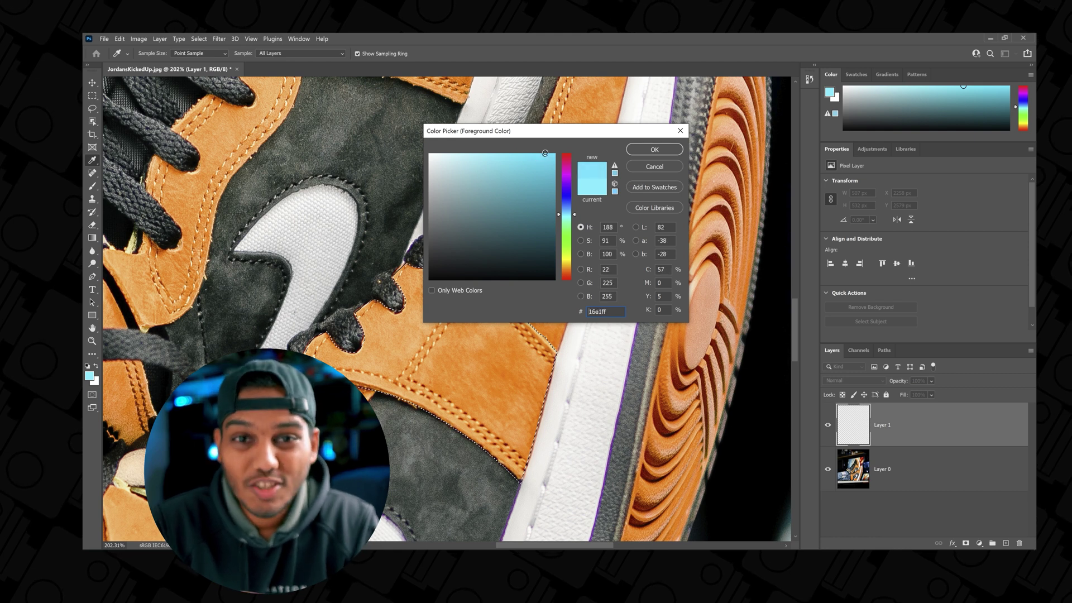
pyautogui.click(641, 149)
pyautogui.press('b')
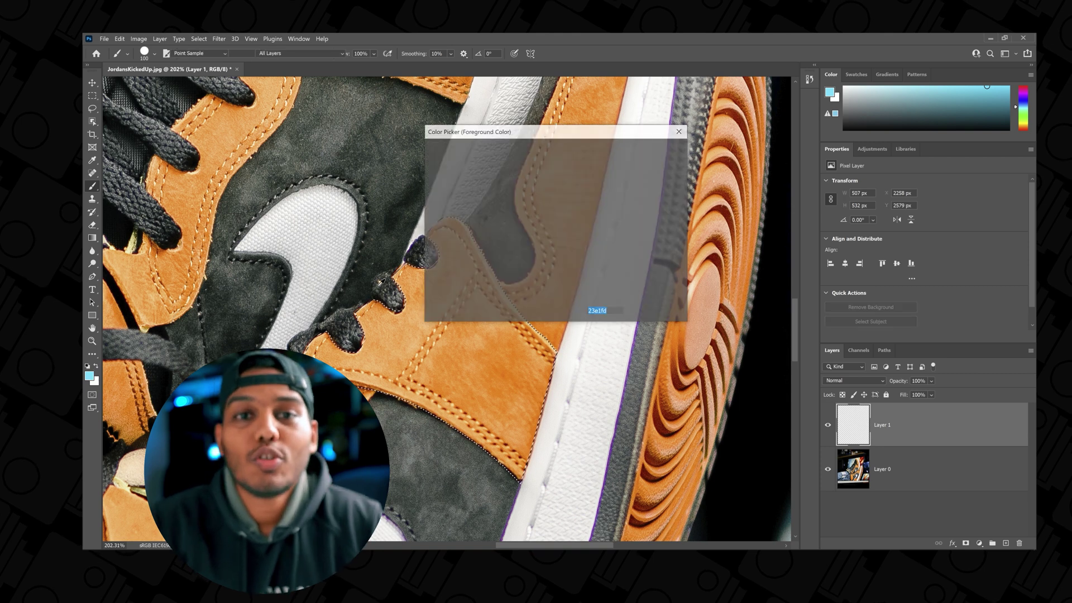
pyautogui.click(89, 376)
pyautogui.moveTo(574, 207); pyautogui.dragTo(574, 214)
pyautogui.click(543, 160)
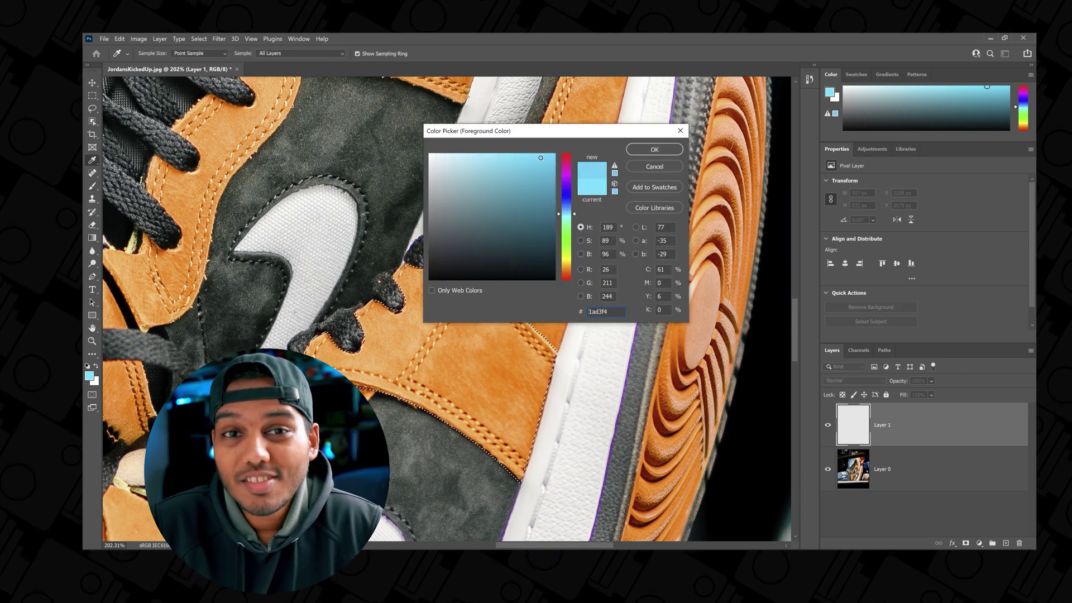
pyautogui.click(651, 150)
pyautogui.press('b')
# Brush the light blue over the whole selected orange lace panel of the front shoe on the new layer.
pyautogui.moveTo(480, 251)
pyautogui.mouseDown()
pyautogui.moveTo(428, 294)
pyautogui.moveTo(463, 257)
pyautogui.moveTo(452, 229)
pyautogui.moveTo(375, 324)
pyautogui.mouseUp()
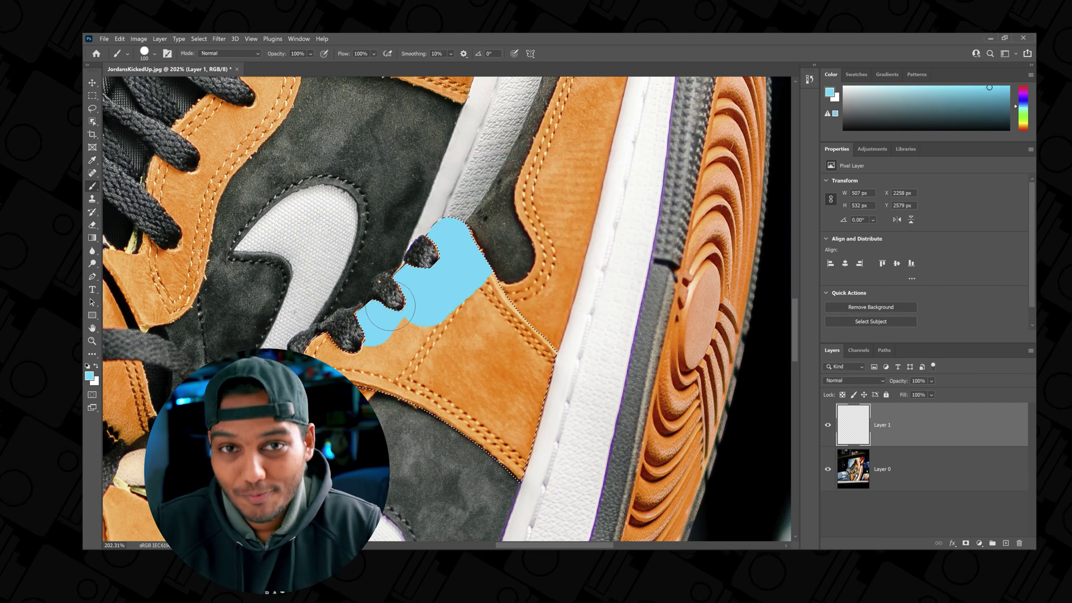
pyautogui.moveTo(369, 363); pyautogui.dragTo(445, 291)
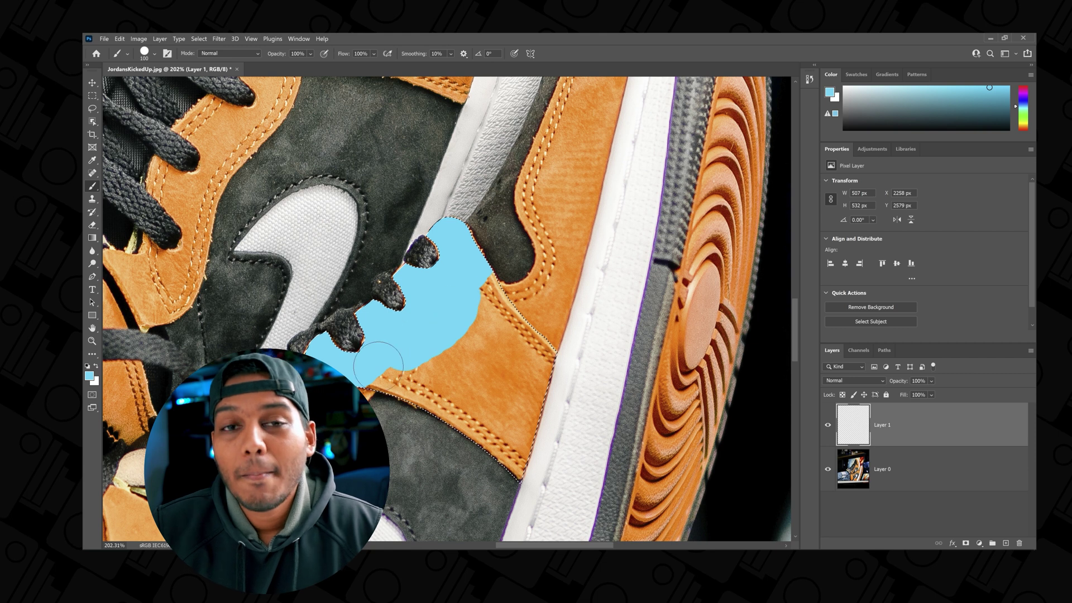
pyautogui.moveTo(546, 380)
pyautogui.mouseDown()
pyautogui.moveTo(507, 438)
pyautogui.moveTo(467, 407)
pyautogui.mouseUp()
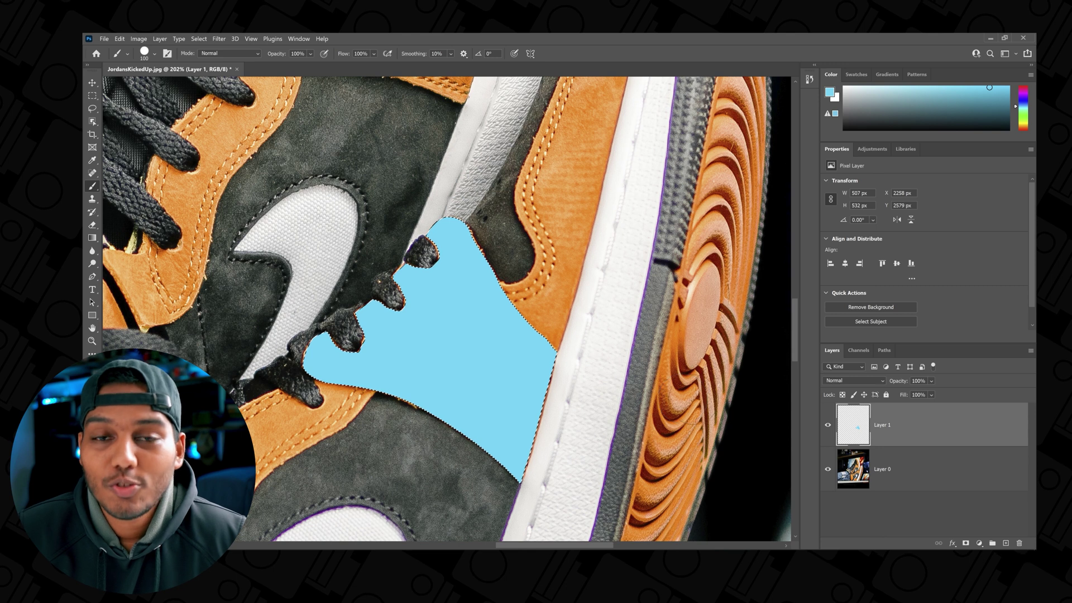
# Set the painted layer's blend mode to Color and toggle its visibility to compare the recolored panel with the original.
pyautogui.click(879, 383)
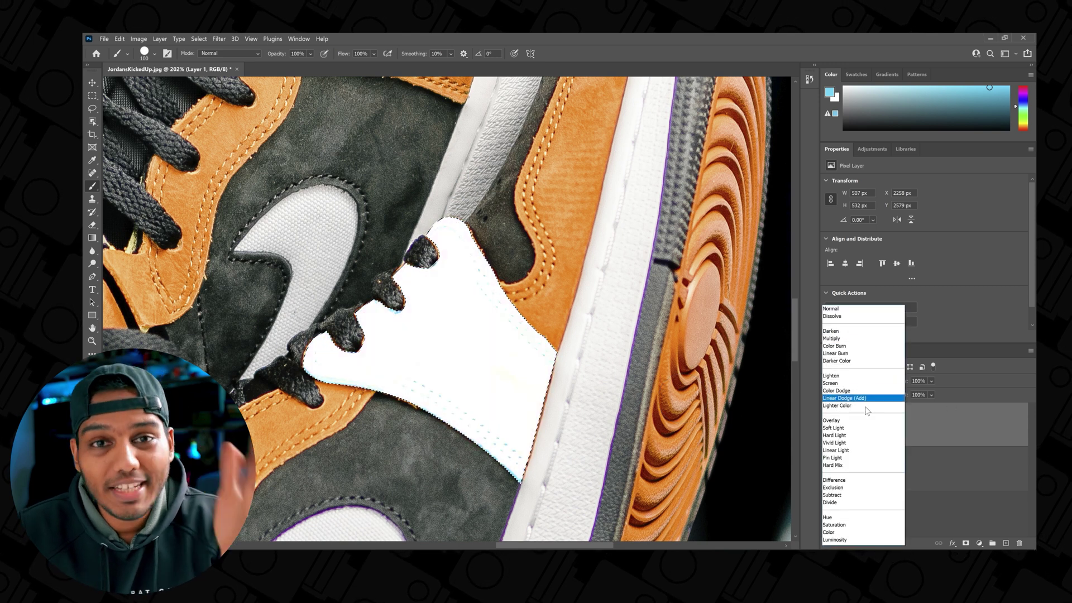
pyautogui.click(857, 533)
pyautogui.click(829, 426)
pyautogui.click(828, 427)
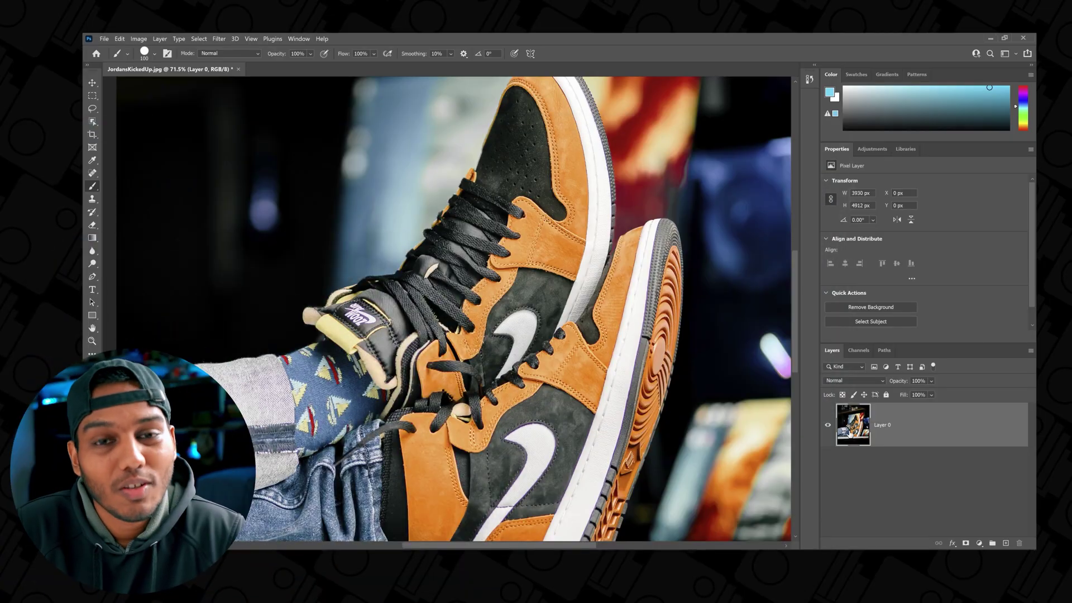
pyautogui.click(251, 38)
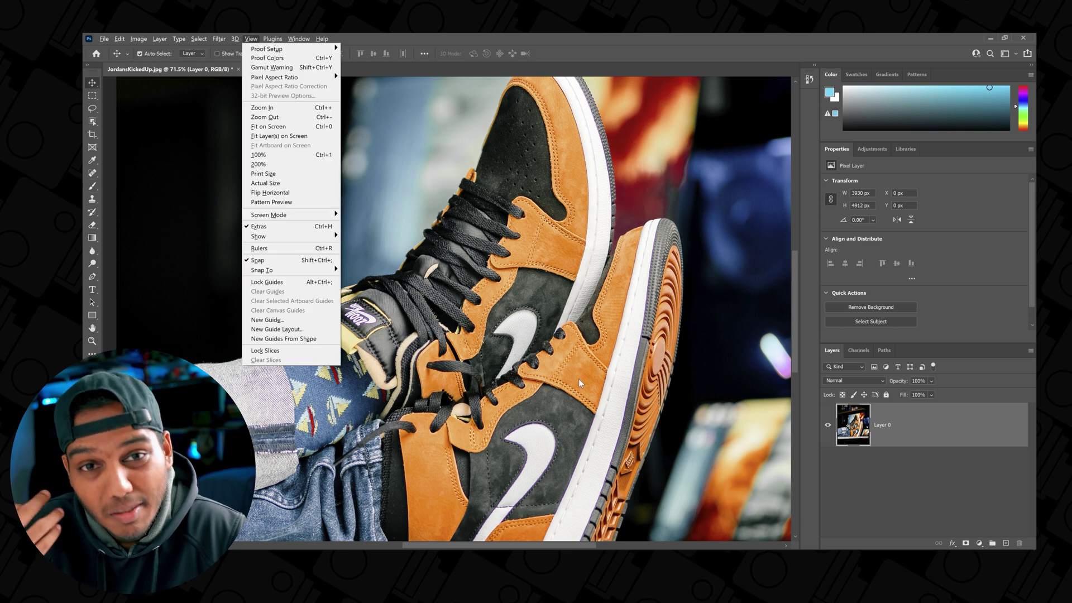
pyautogui.press('Escape')
pyautogui.press('v')
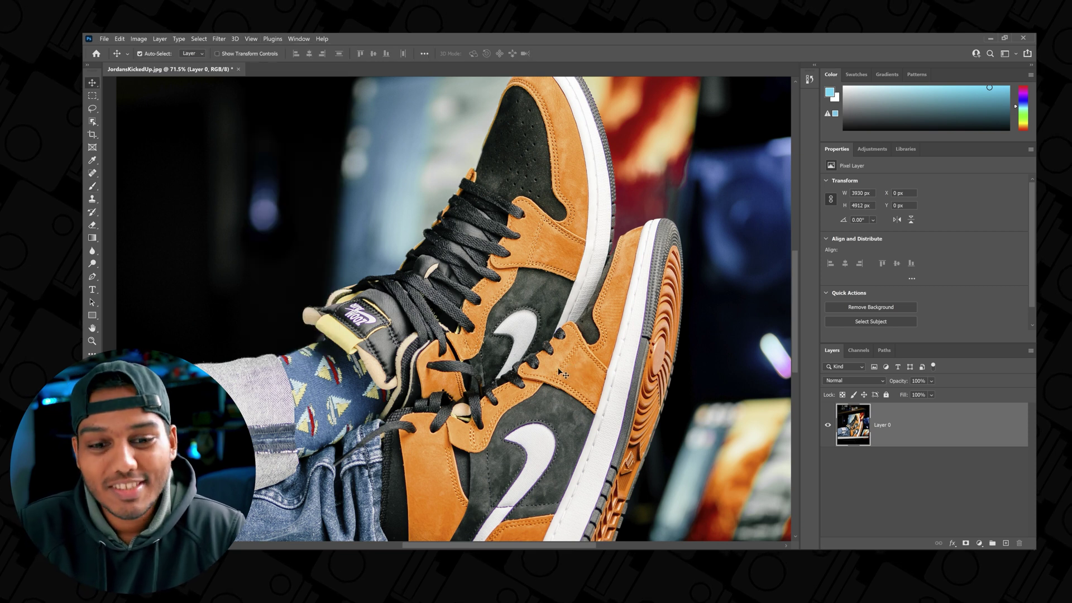
# Start a Color Range selection on the photo and sample the orange suede of the rear shoe.
pyautogui.scroll(-5, 568, 330)
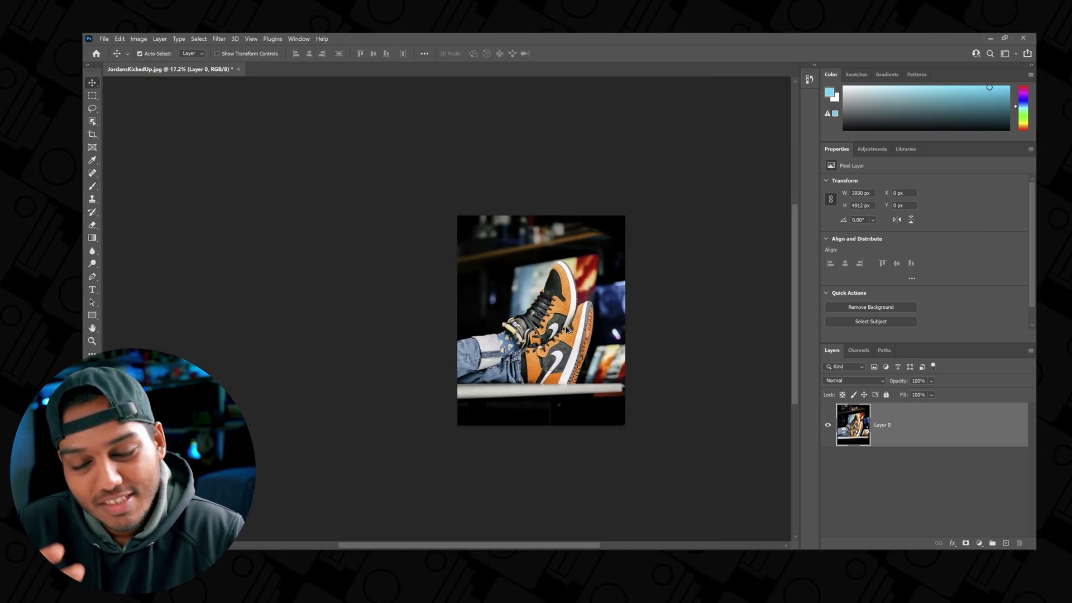
pyautogui.scroll(2, 568, 330)
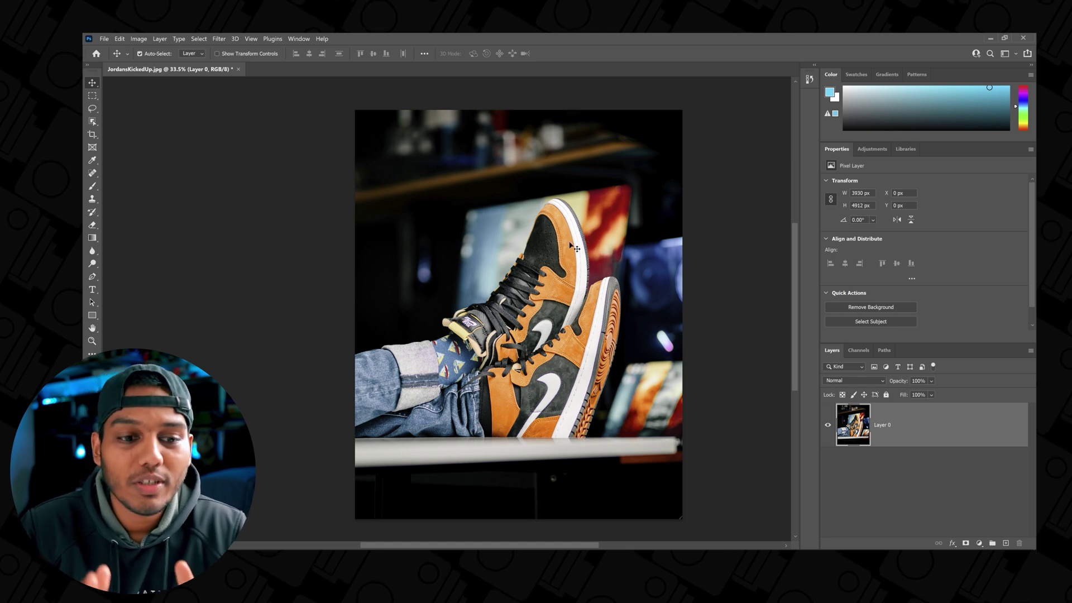
pyautogui.click(199, 39)
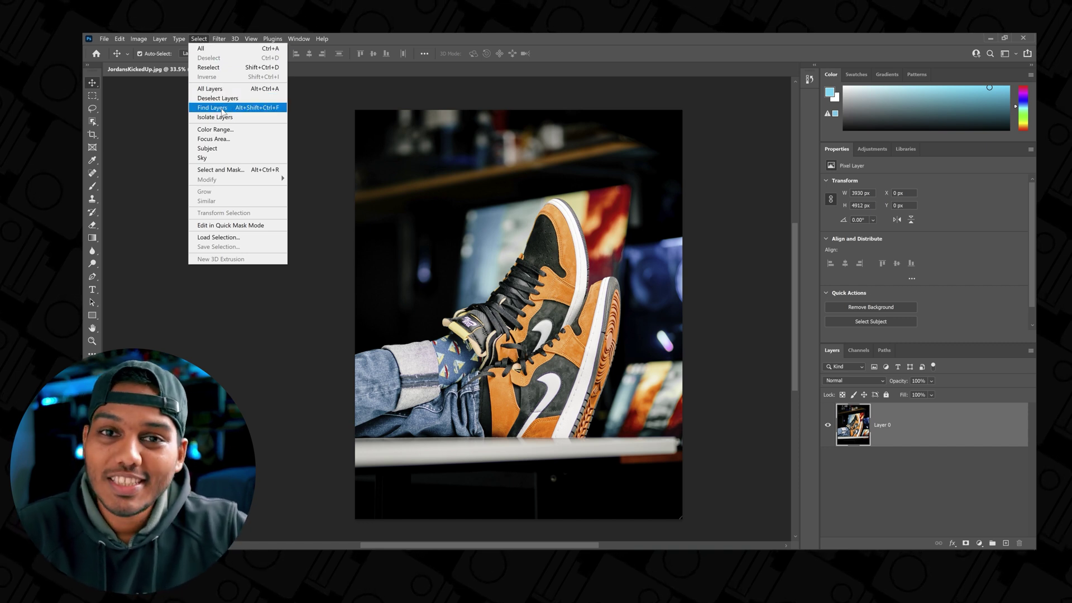
pyautogui.click(225, 130)
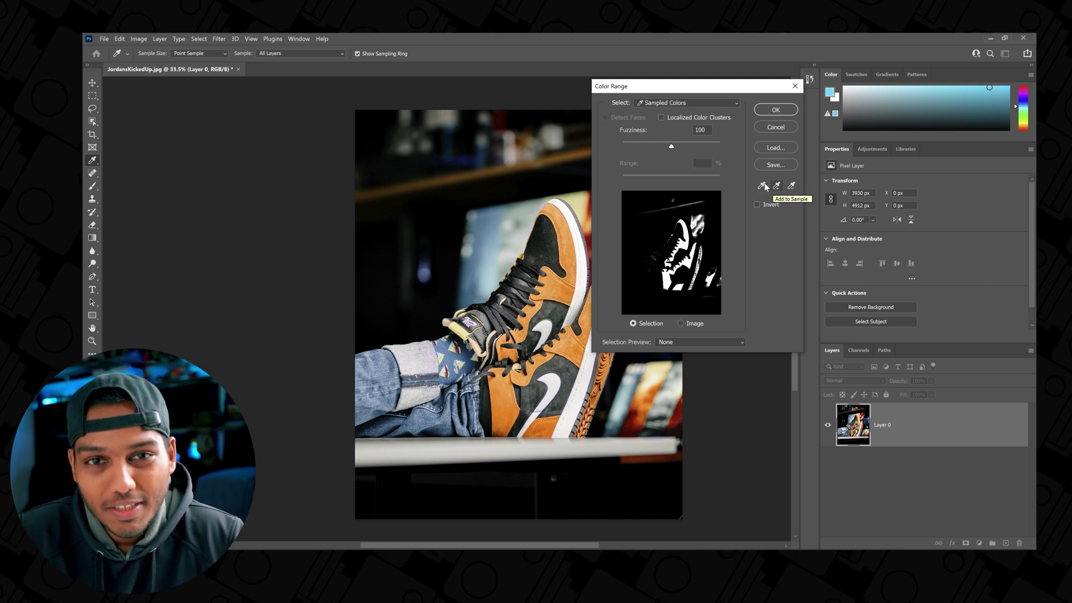
pyautogui.click(530, 244)
pyautogui.click(513, 235)
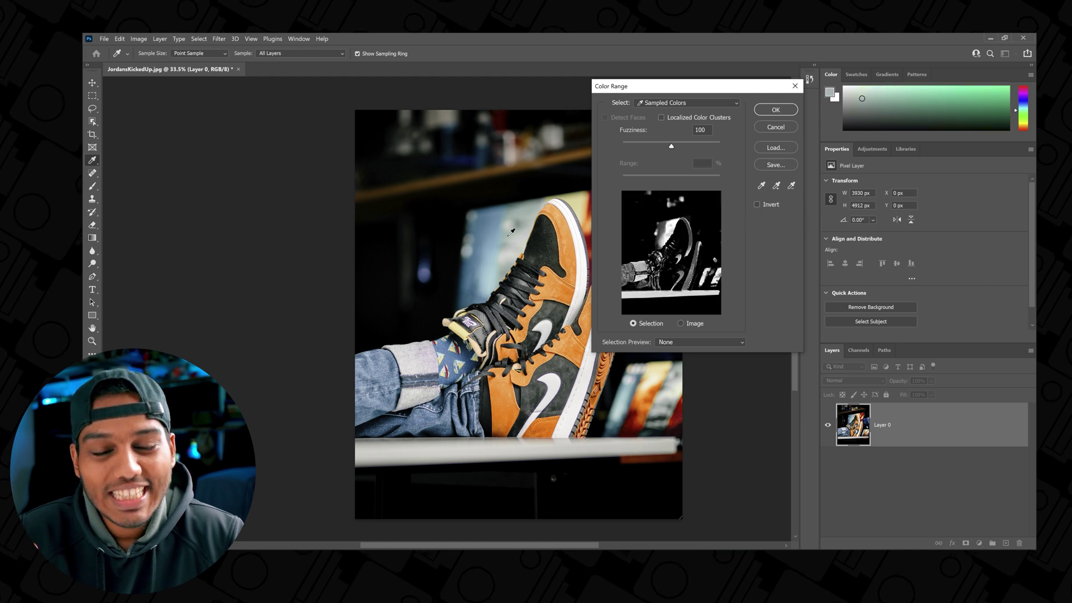
pyautogui.click(520, 289)
pyautogui.click(554, 288)
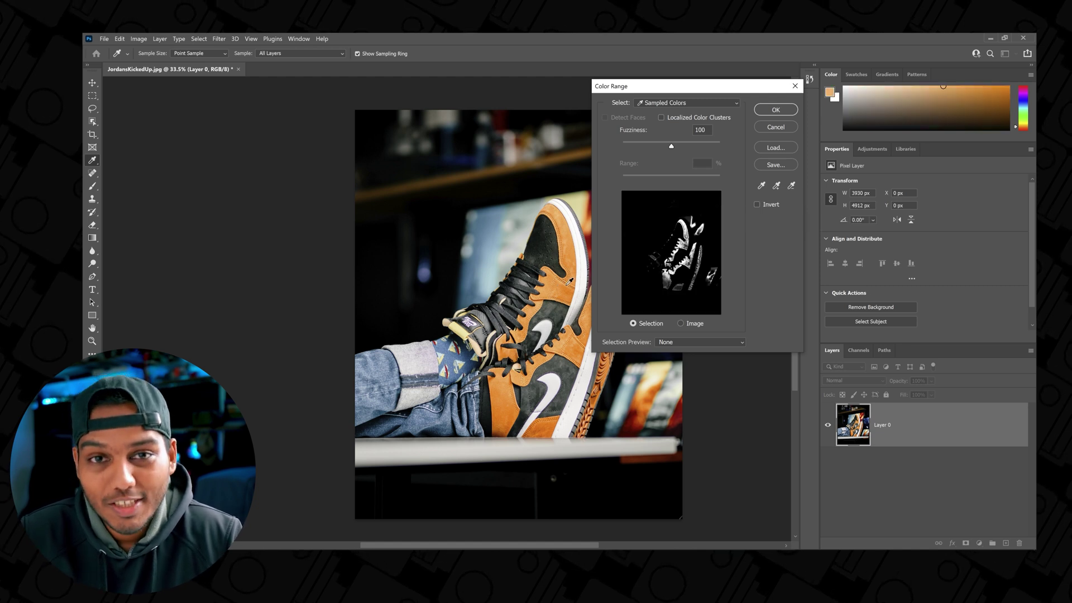
pyautogui.click(565, 285)
# Add several more orange shades from the rear shoe's suede to the Color Range sample.
pyautogui.click(776, 185)
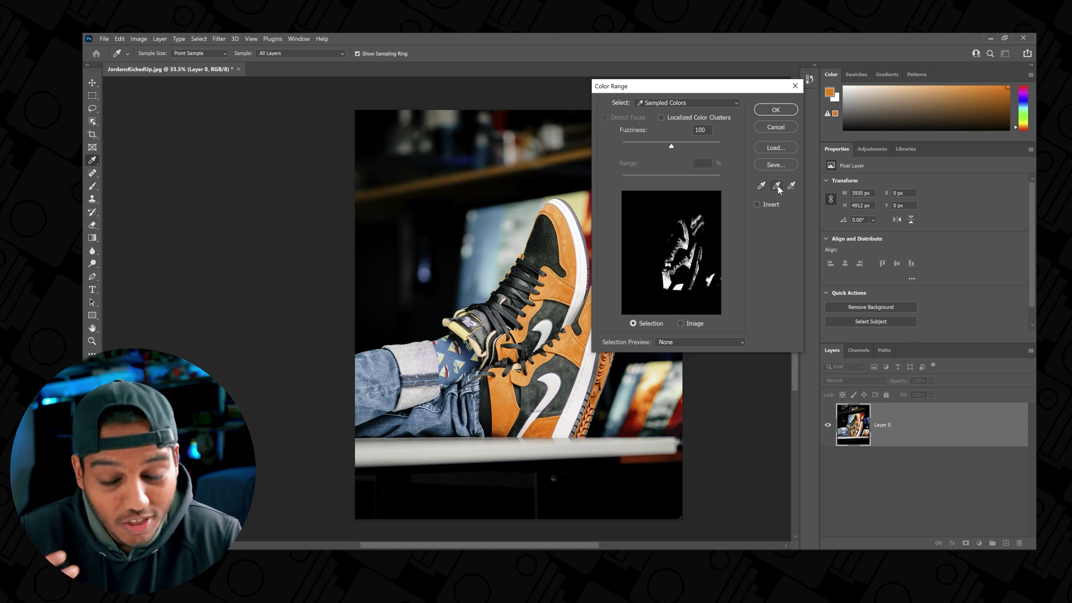
pyautogui.click(565, 286)
pyautogui.click(563, 282)
pyautogui.click(567, 284)
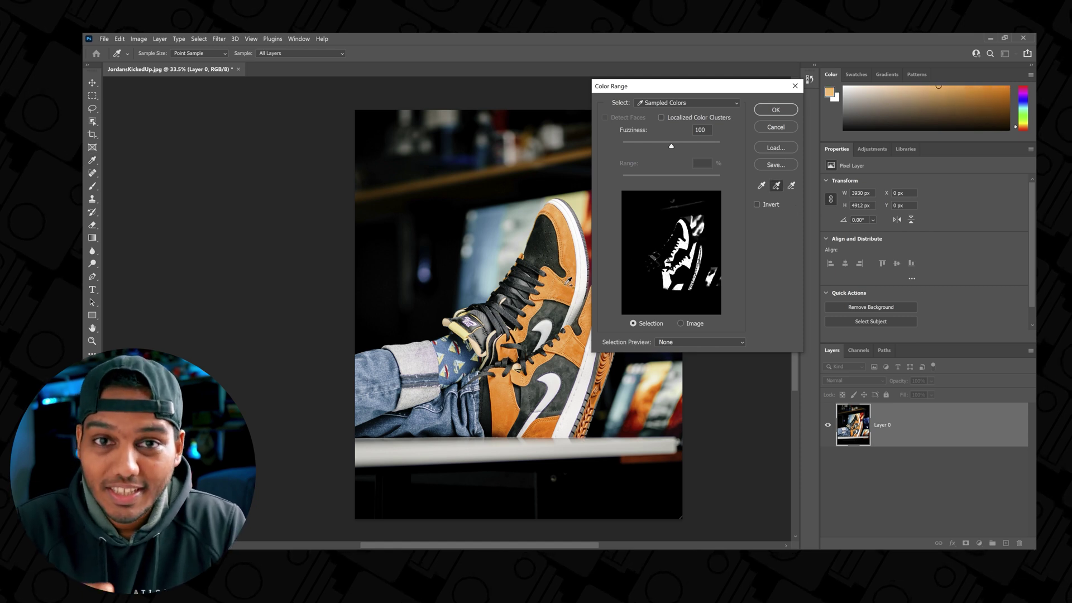
pyautogui.click(558, 288)
pyautogui.click(571, 290)
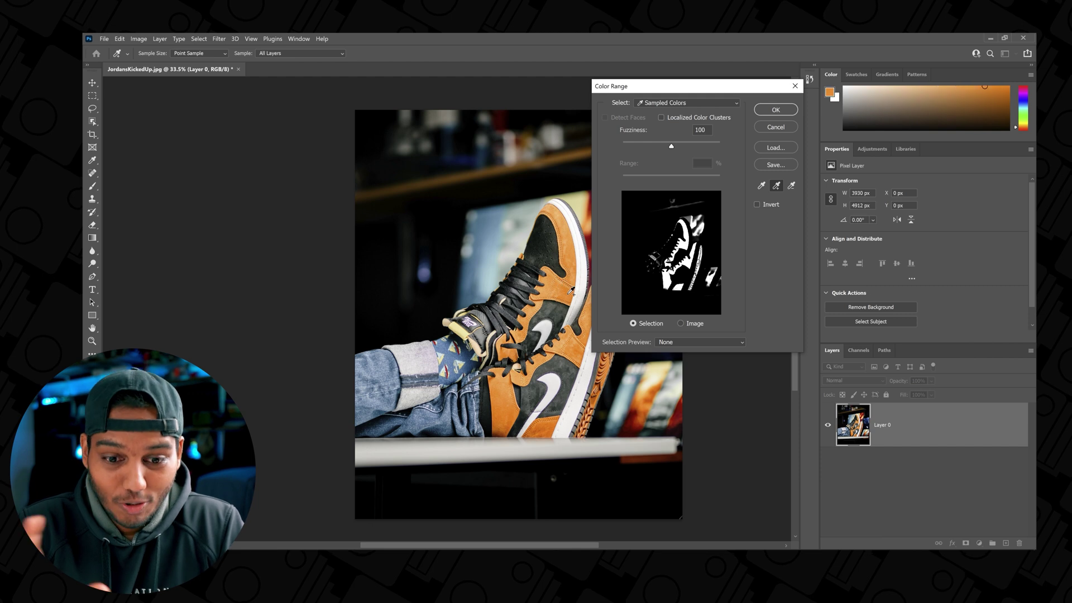
# Try different Fuzziness levels for the sampled oranges, settle on 102, and apply the Color Range selection.
pyautogui.click(763, 187)
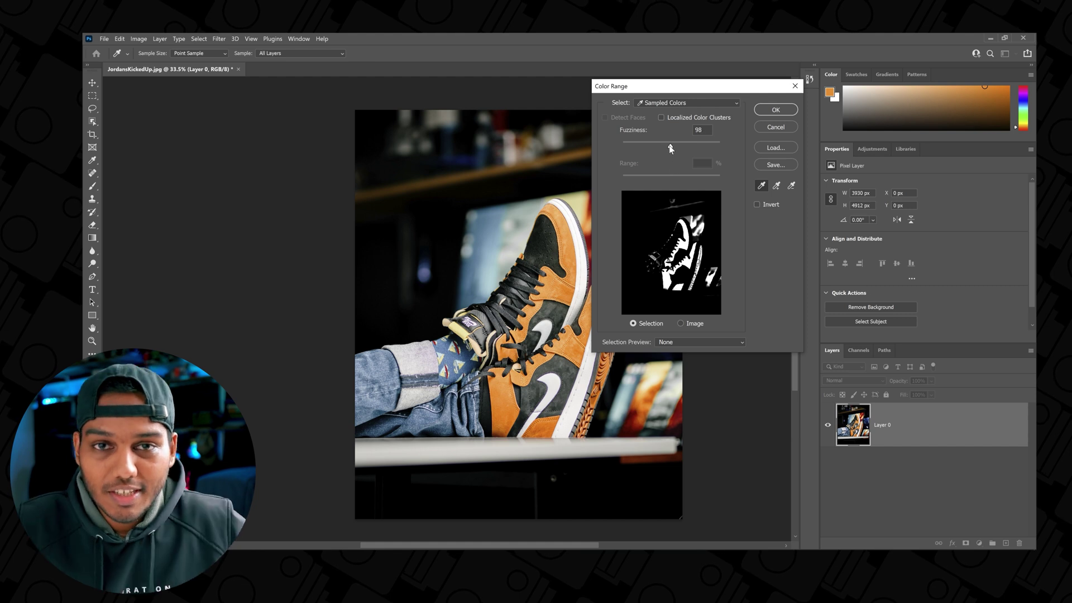
pyautogui.moveTo(619, 152); pyautogui.dragTo(655, 152)
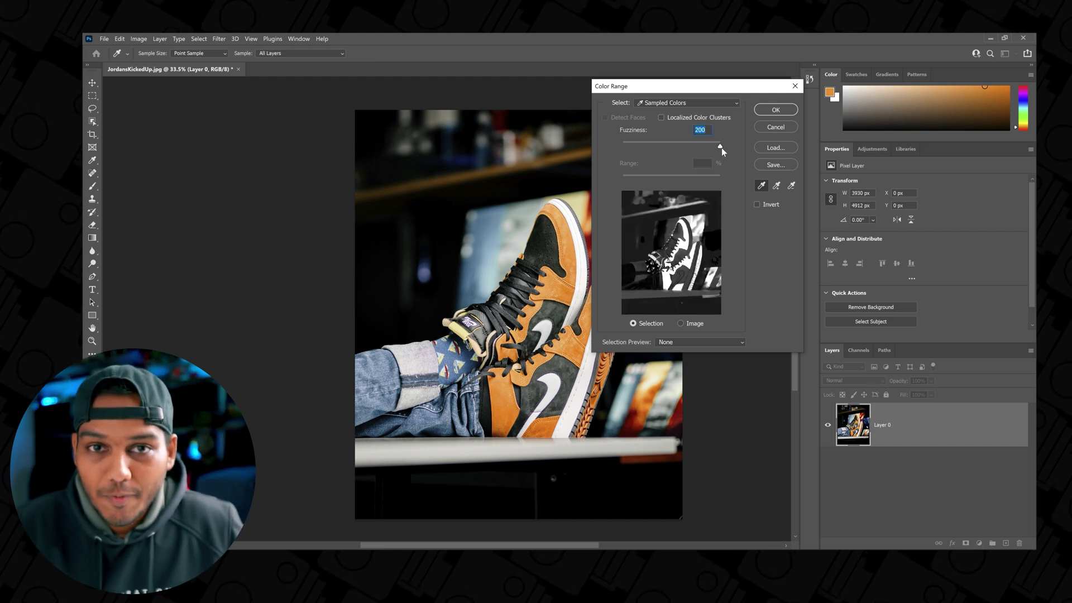
pyautogui.moveTo(669, 147); pyautogui.dragTo(673, 147)
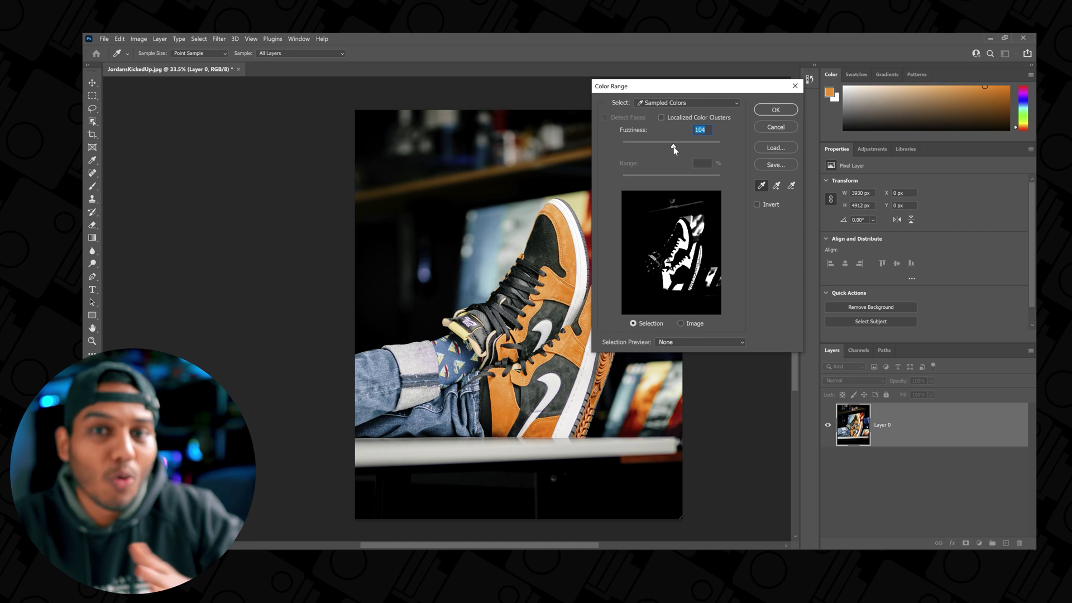
pyautogui.moveTo(674, 148)
pyautogui.mouseDown()
pyautogui.moveTo(638, 149)
pyautogui.moveTo(653, 147)
pyautogui.mouseUp()
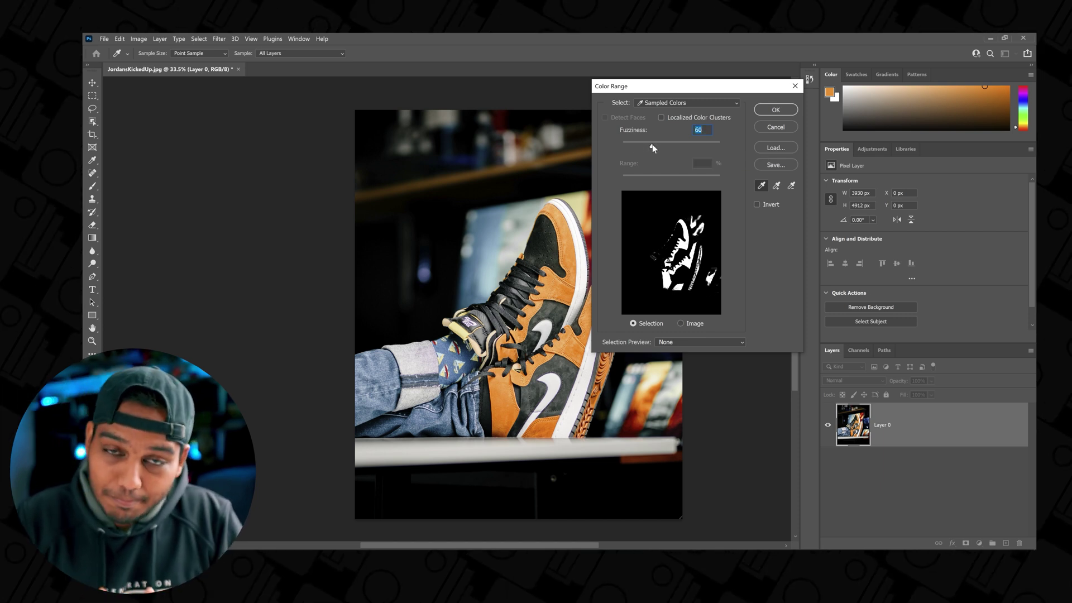
pyautogui.moveTo(652, 146); pyautogui.dragTo(673, 146)
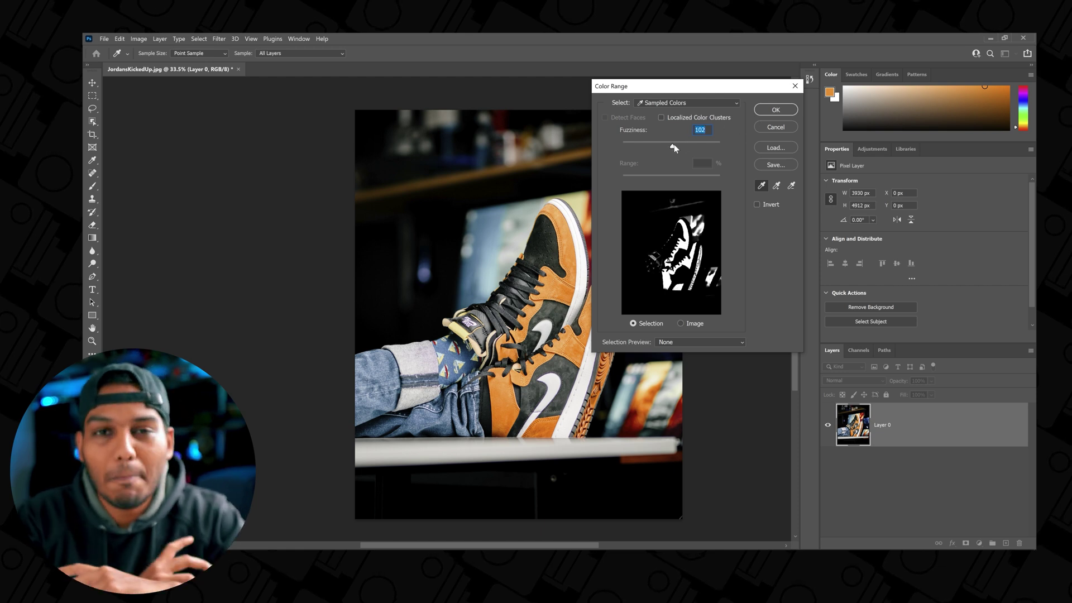
pyautogui.click(776, 110)
pyautogui.press('v')
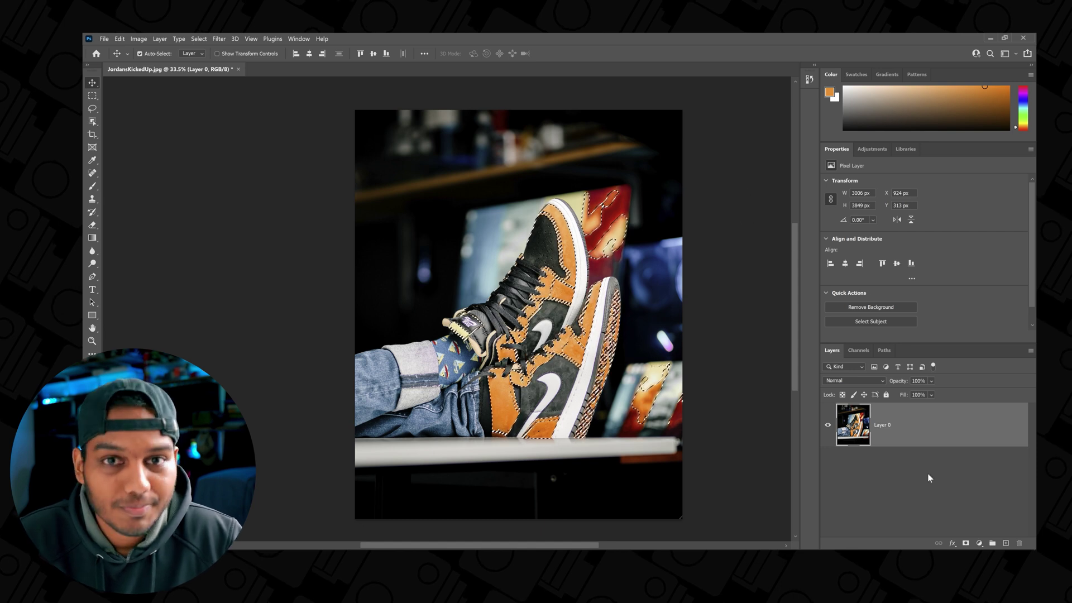
# Create a new layer above the photo with the orange selection active and choose the Brush Tool.
pyautogui.click(1006, 543)
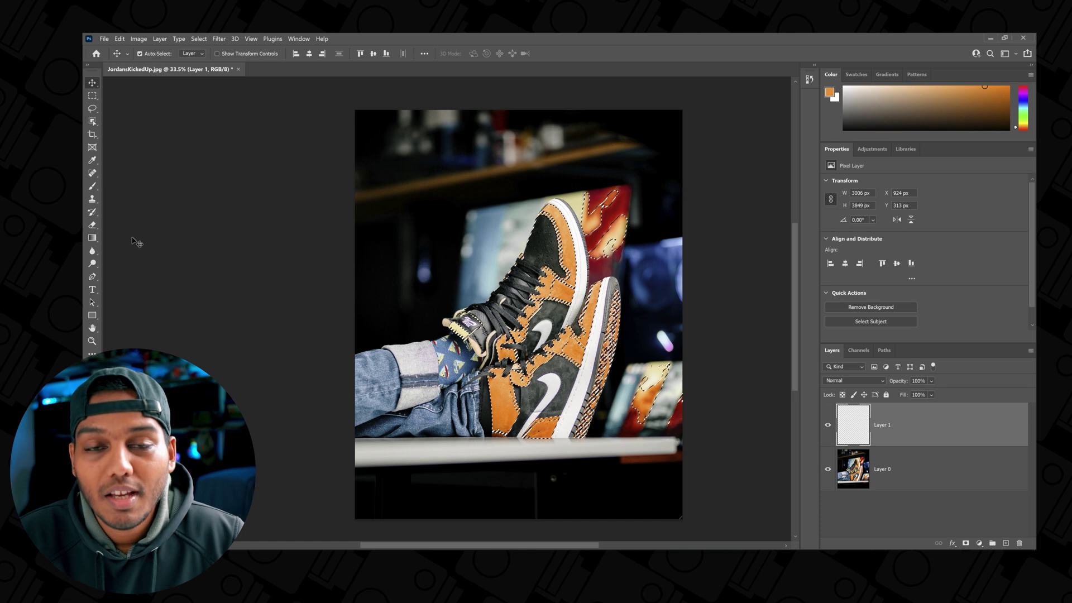
pyautogui.click(94, 186)
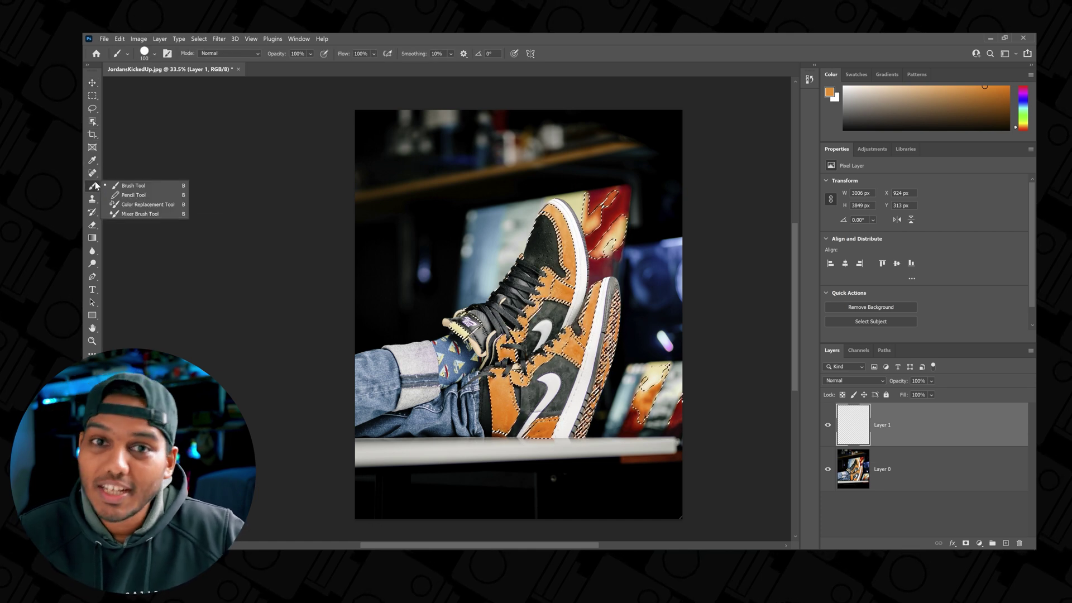
pyautogui.click(123, 183)
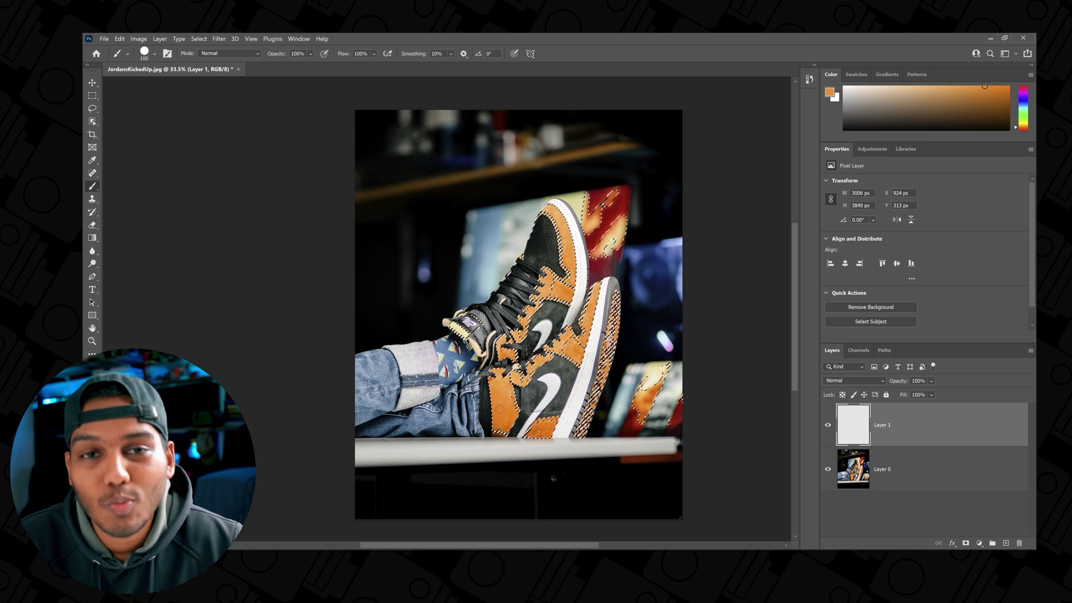
# Set the brush's foreground color to a bright blue, about #2a91fa.
pyautogui.click(830, 92)
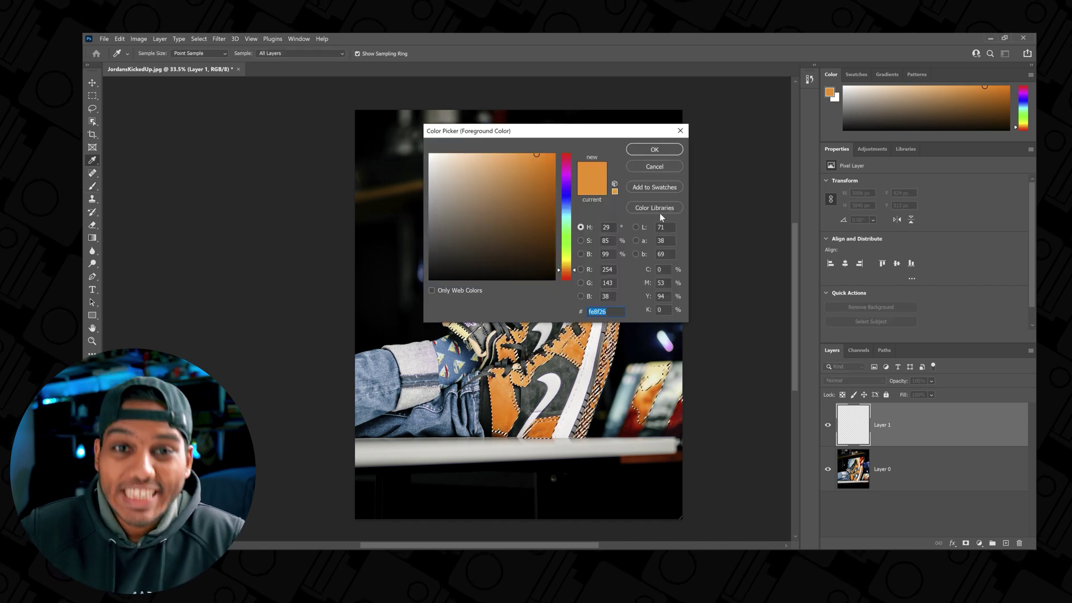
pyautogui.click(564, 206)
pyautogui.click(533, 154)
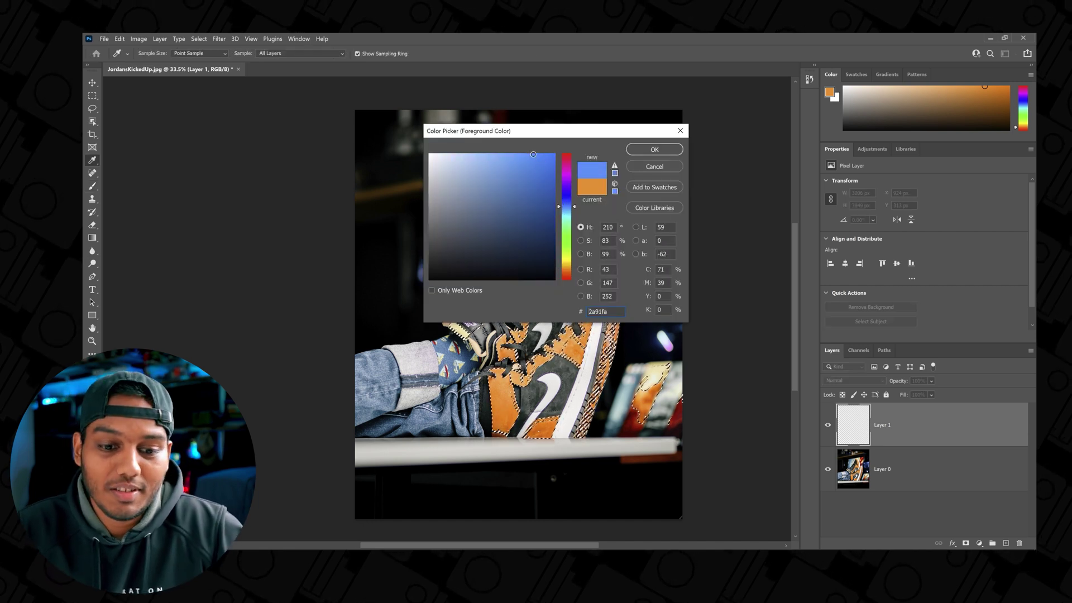
pyautogui.click(653, 149)
pyautogui.press('b')
pyautogui.scroll(10, 519, 358)
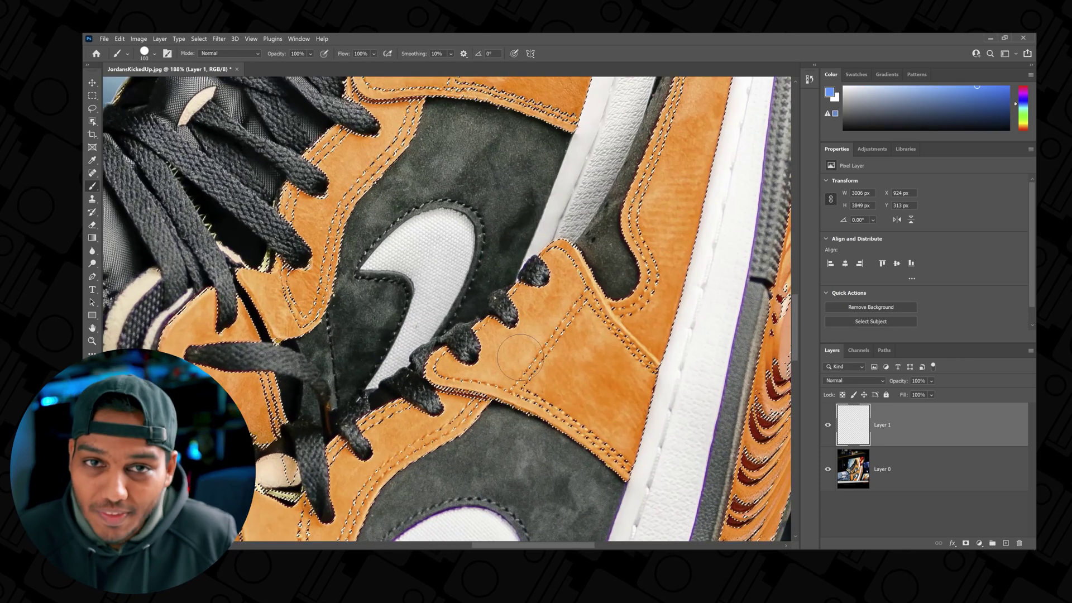
# Paint blue over the orange suede eyelet panel of the front shoe, filling the remaining gaps inside the selection.
pyautogui.moveTo(519, 358)
pyautogui.mouseDown()
pyautogui.moveTo(441, 354)
pyautogui.moveTo(458, 363)
pyautogui.moveTo(481, 347)
pyautogui.moveTo(506, 352)
pyautogui.moveTo(511, 383)
pyautogui.moveTo(446, 377)
pyautogui.mouseUp()
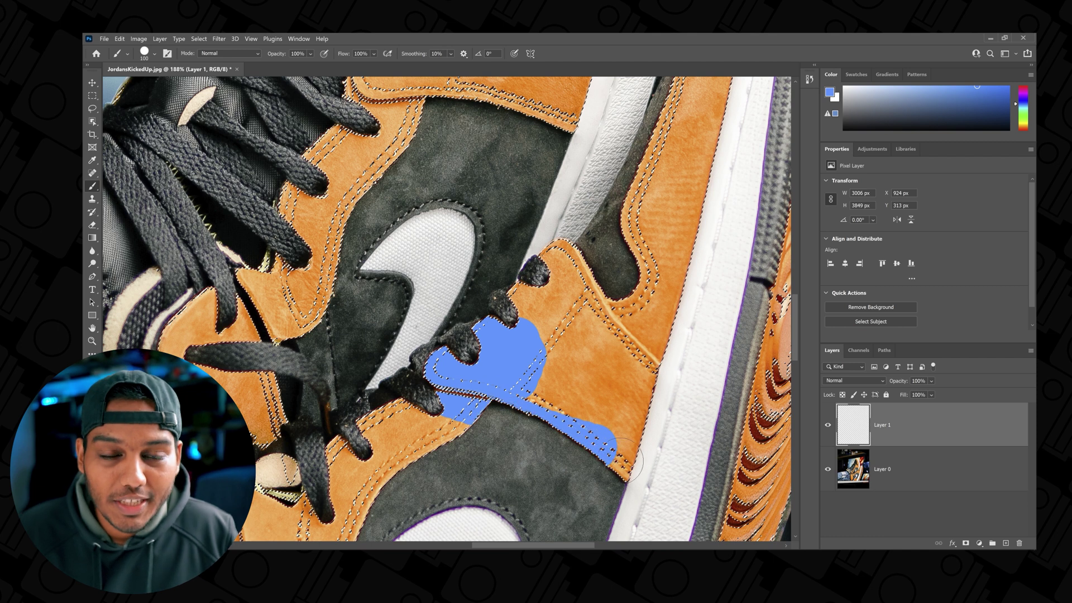
pyautogui.moveTo(622, 461); pyautogui.dragTo(628, 417)
pyautogui.moveTo(633, 356); pyautogui.dragTo(576, 372)
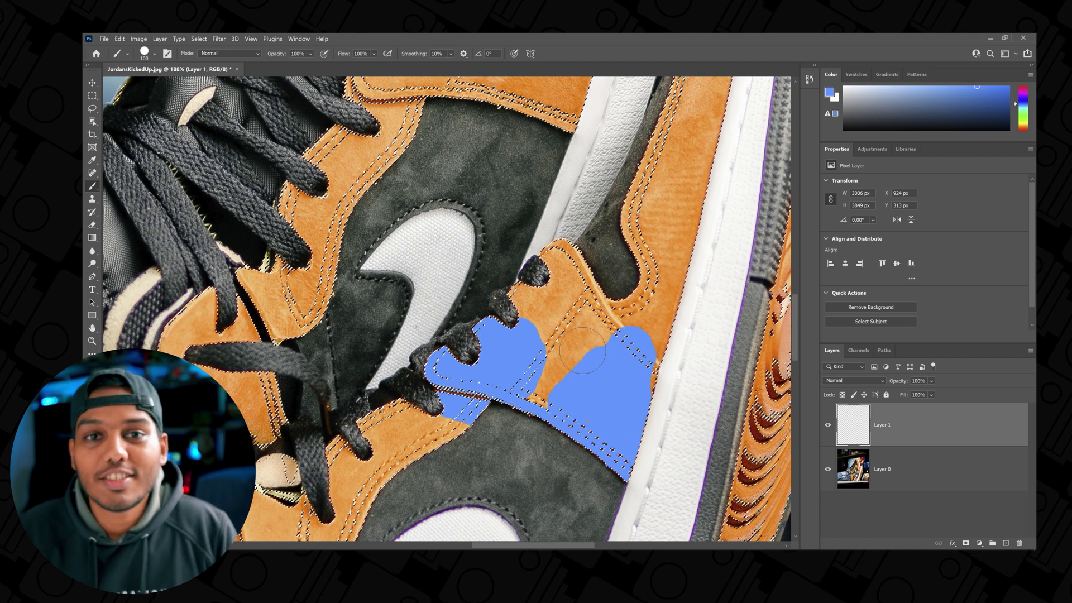
pyautogui.moveTo(633, 190); pyautogui.dragTo(550, 248)
pyautogui.moveTo(556, 323); pyautogui.dragTo(595, 337)
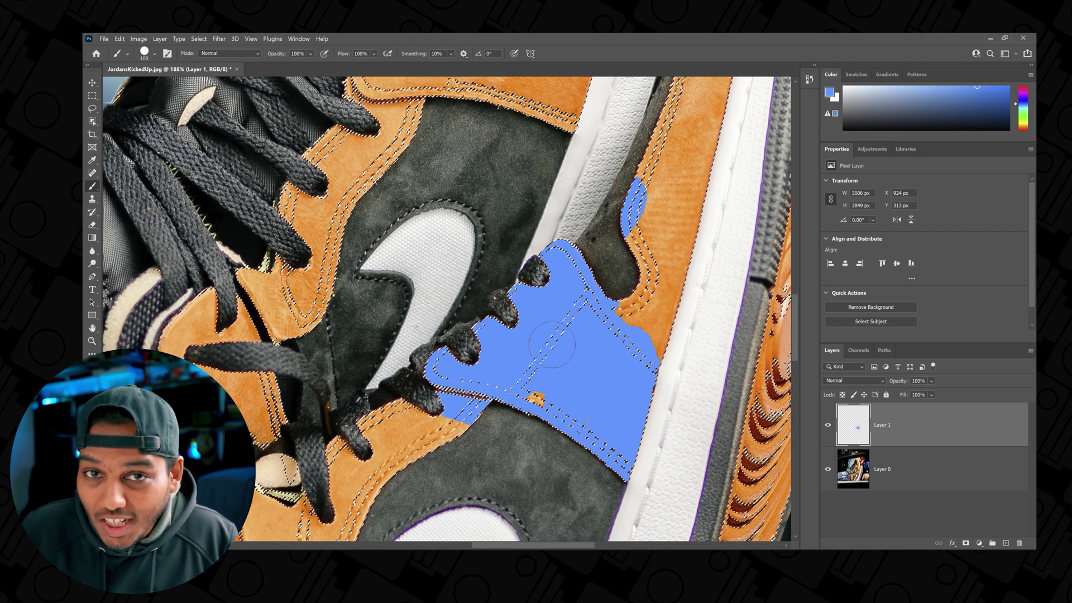
pyautogui.moveTo(536, 397); pyautogui.dragTo(527, 383)
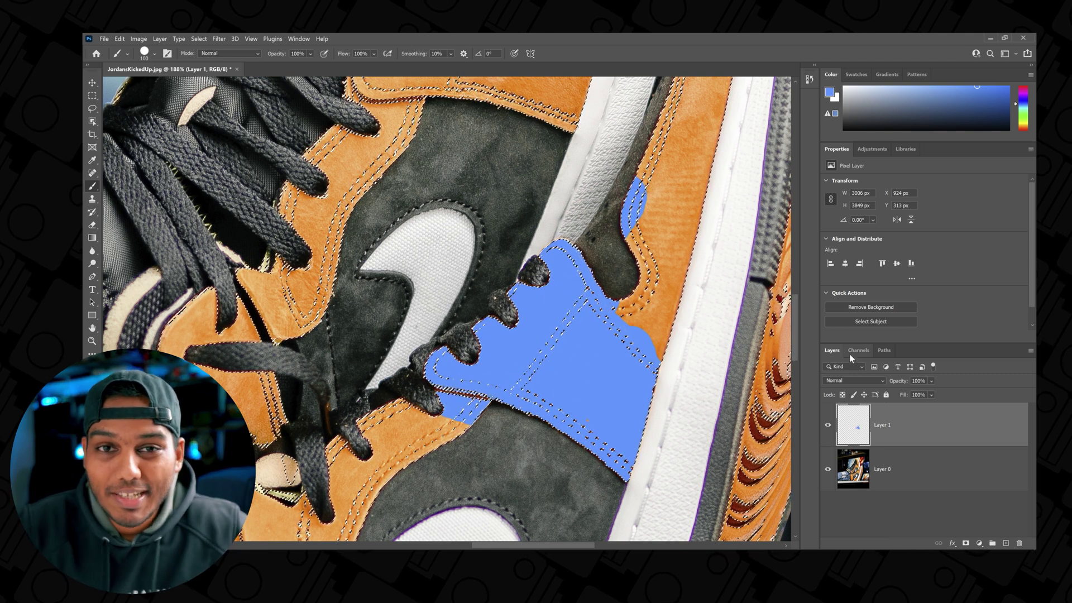
# Set the painted layer's blend mode to Color and clear the selection.
pyautogui.click(858, 381)
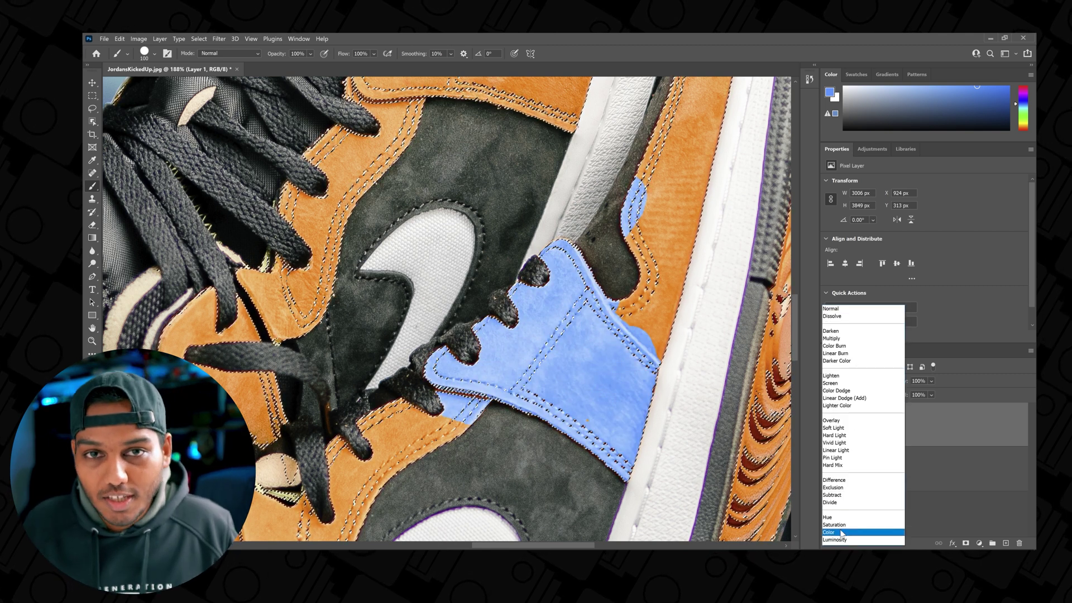
pyautogui.click(840, 532)
pyautogui.hotkey('ctrl', 'd')
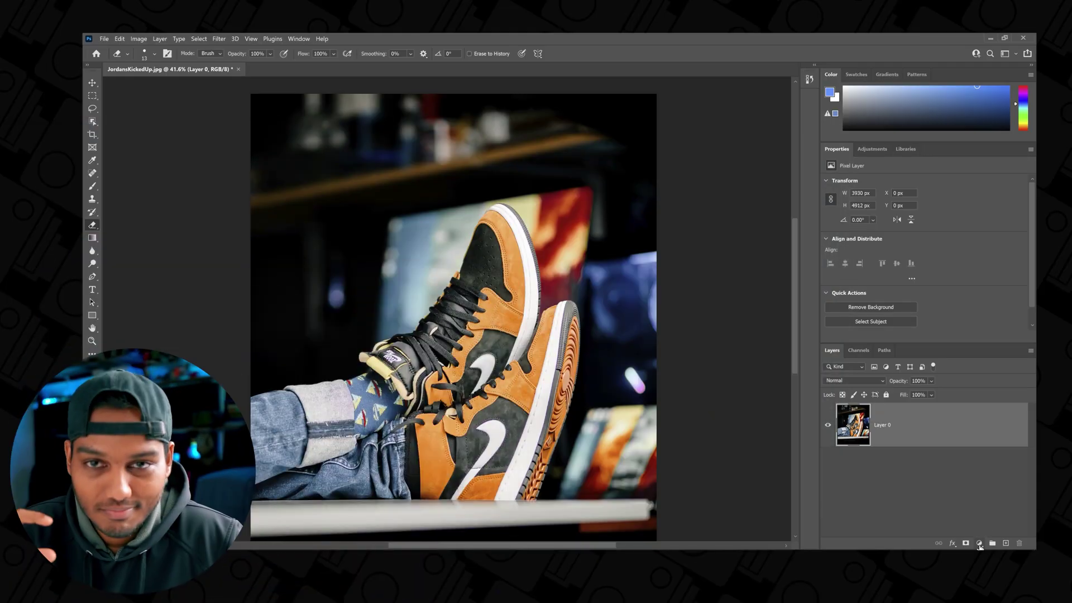
# Add a Hue/Saturation adjustment layer above the photo and make its adjustment active instead of its mask.
pyautogui.click(972, 545)
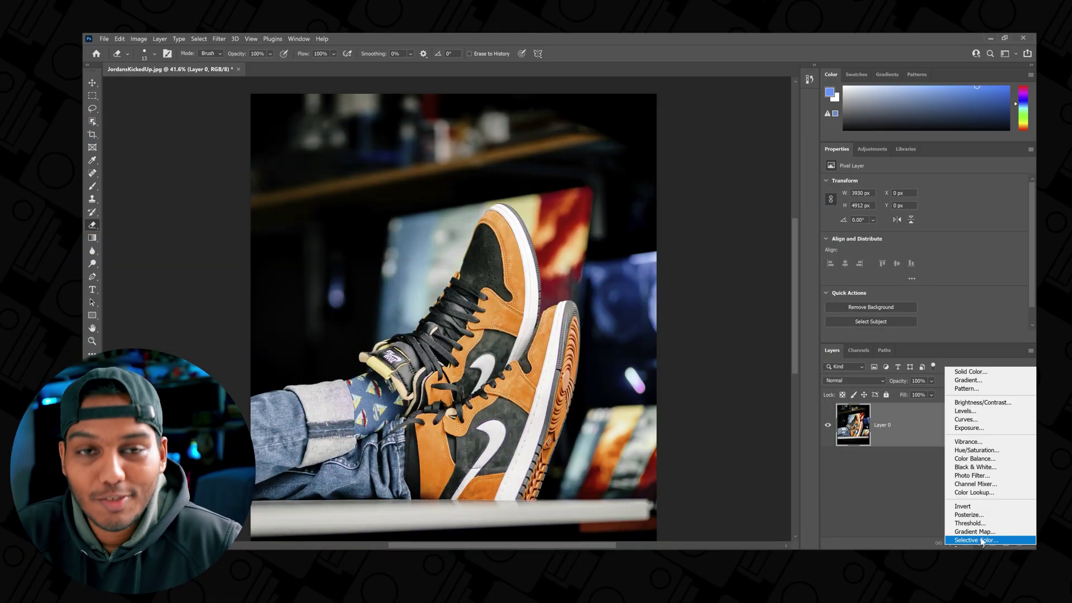
pyautogui.click(986, 450)
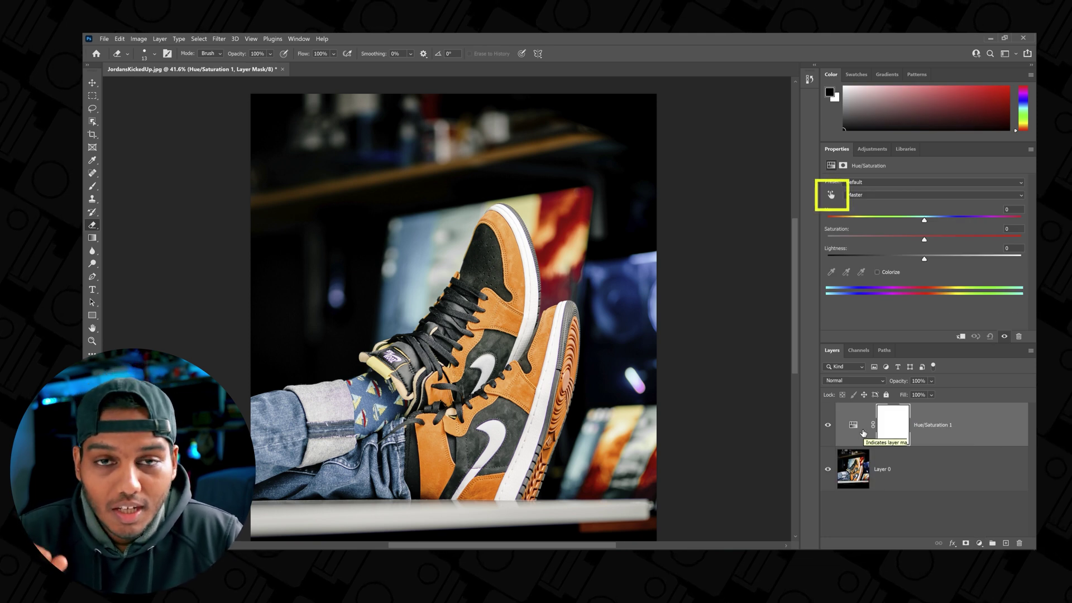
pyautogui.click(858, 410)
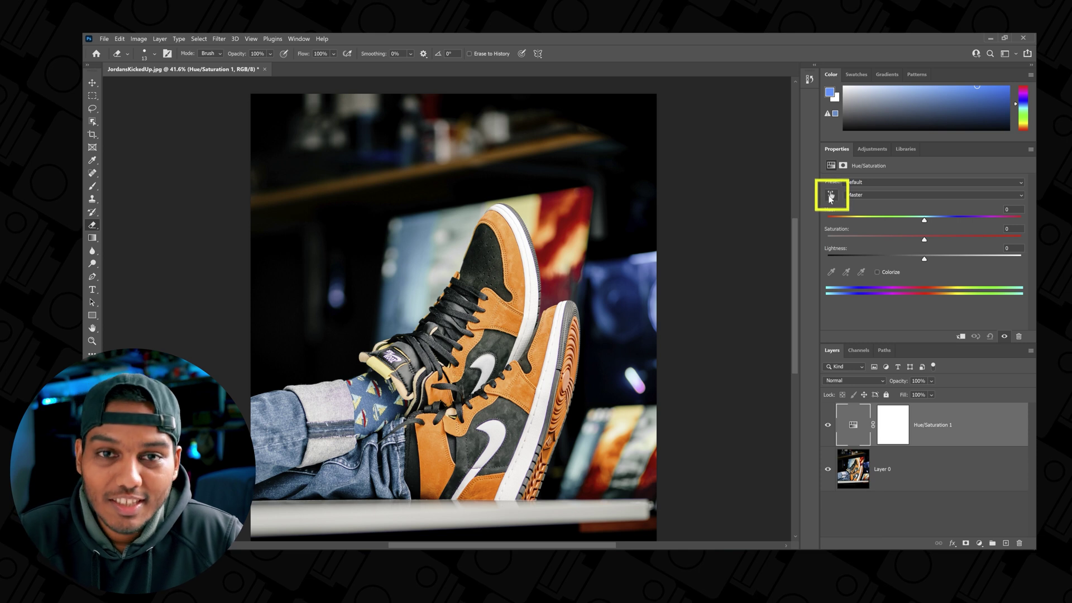
# Sample the shoe's orange suede with the on-image adjustment tool to target Reds, and shift the hue to magenta.
pyautogui.click(830, 195)
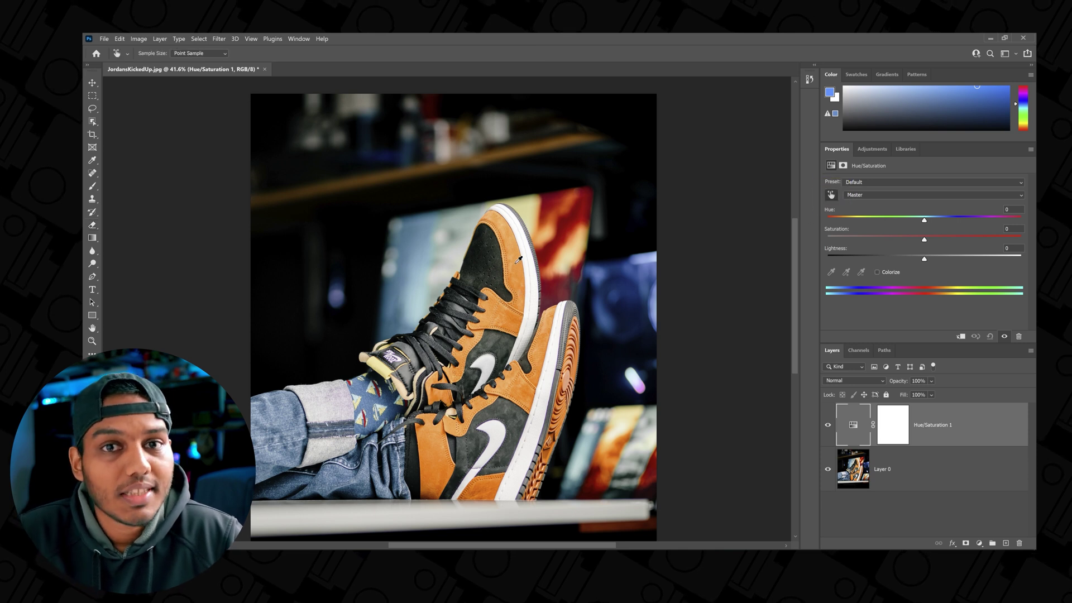
pyautogui.click(509, 312)
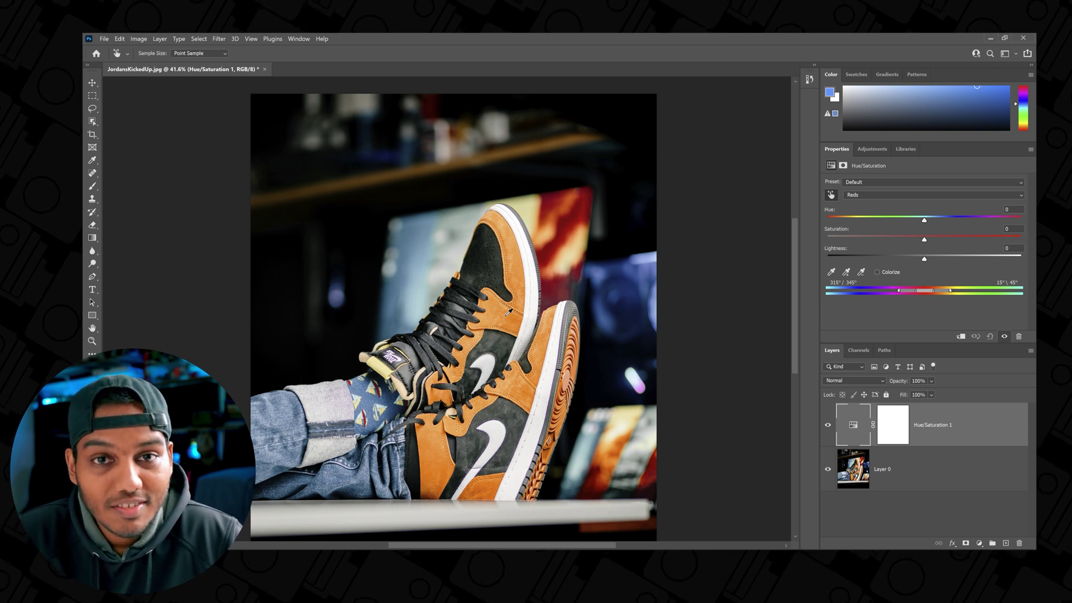
pyautogui.moveTo(923, 221); pyautogui.dragTo(921, 221)
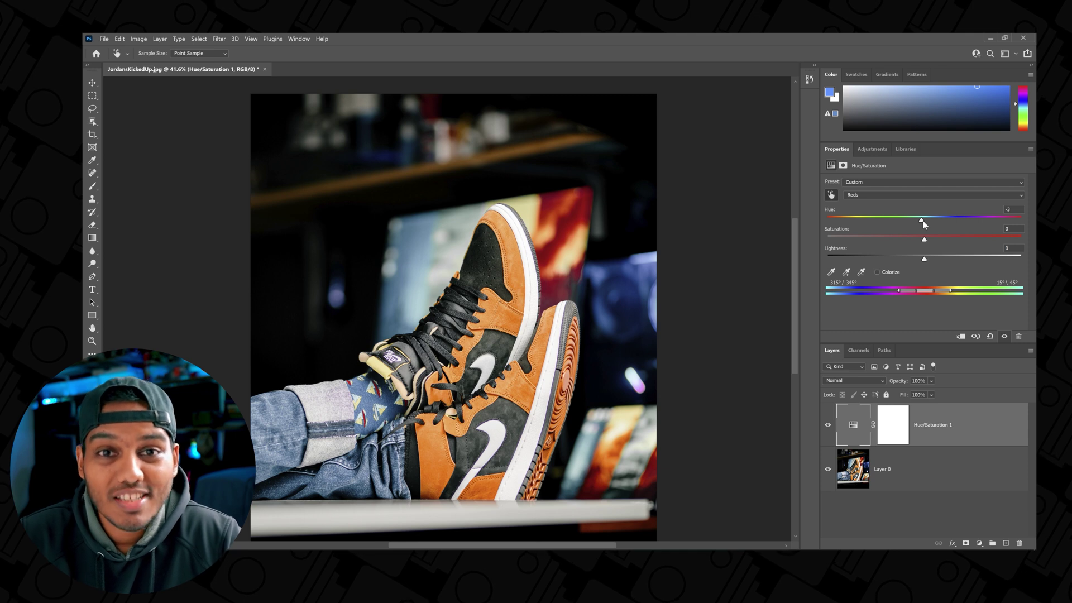
pyautogui.moveTo(923, 220); pyautogui.dragTo(843, 226)
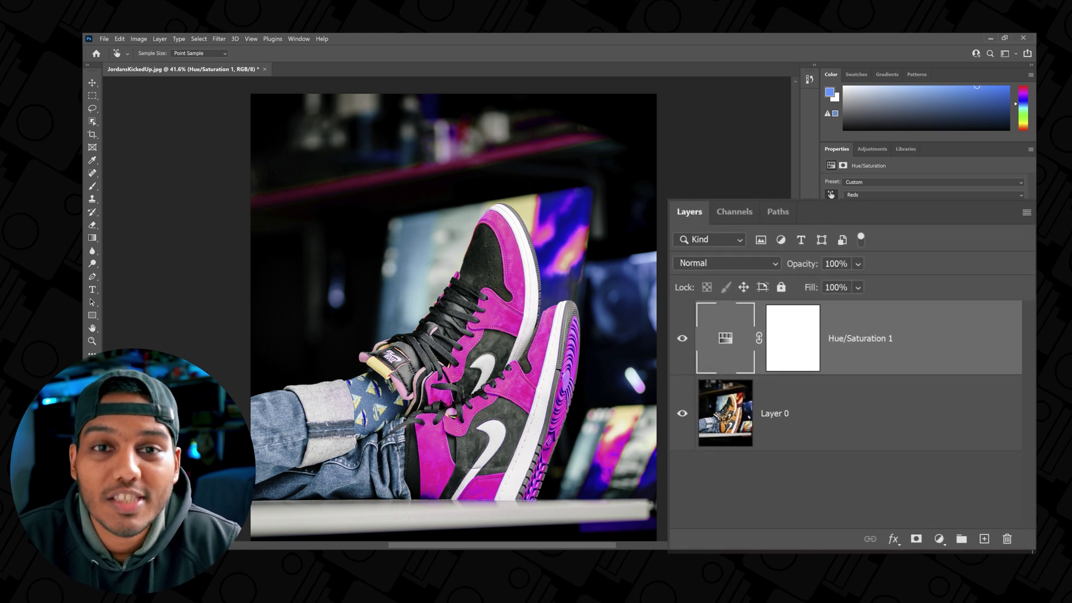
# Switch between the Hue/Saturation layer's adjustment and mask, and toggle the layer's visibility to compare the photo with and without it.
pyautogui.click(784, 350)
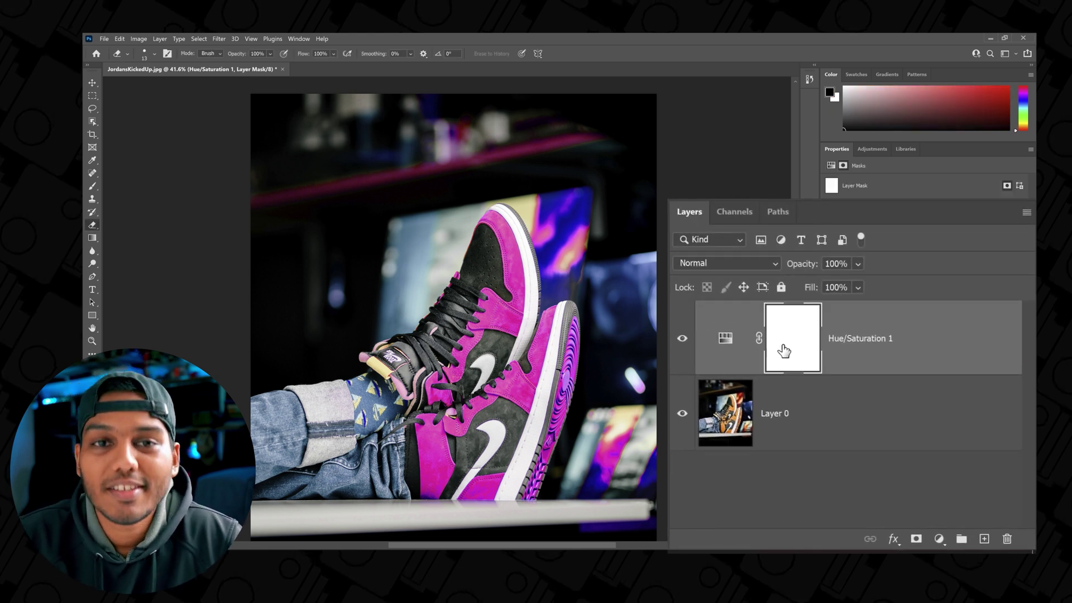
pyautogui.click(725, 341)
pyautogui.click(788, 349)
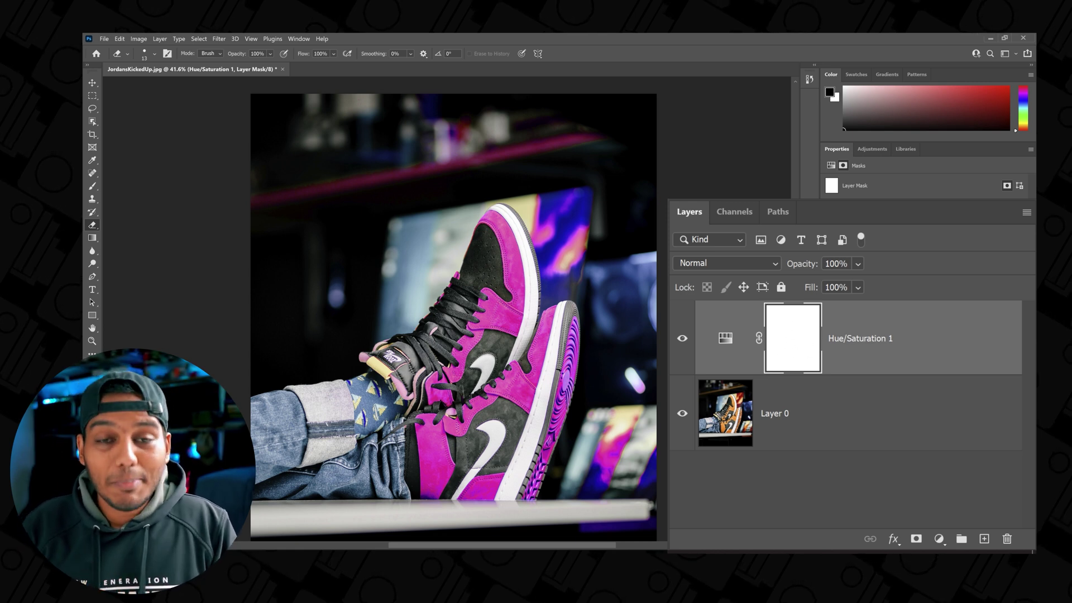
pyautogui.click(681, 338)
pyautogui.click(677, 342)
pyautogui.click(679, 342)
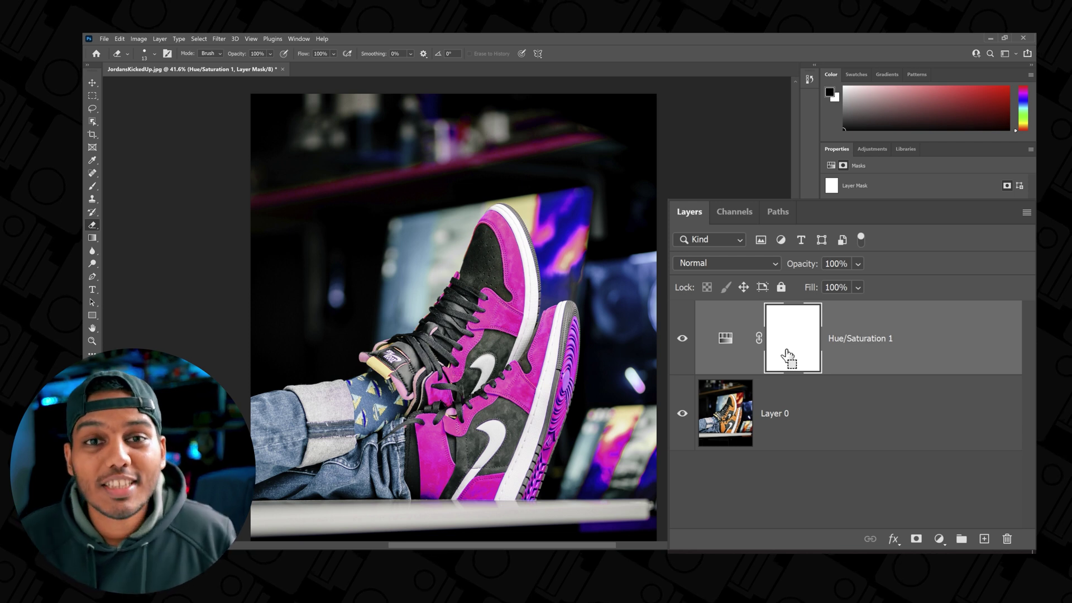
# Invert the Hue/Saturation layer's mask to black and keep the mask selected.
pyautogui.hotkey('ctrl', 'i')
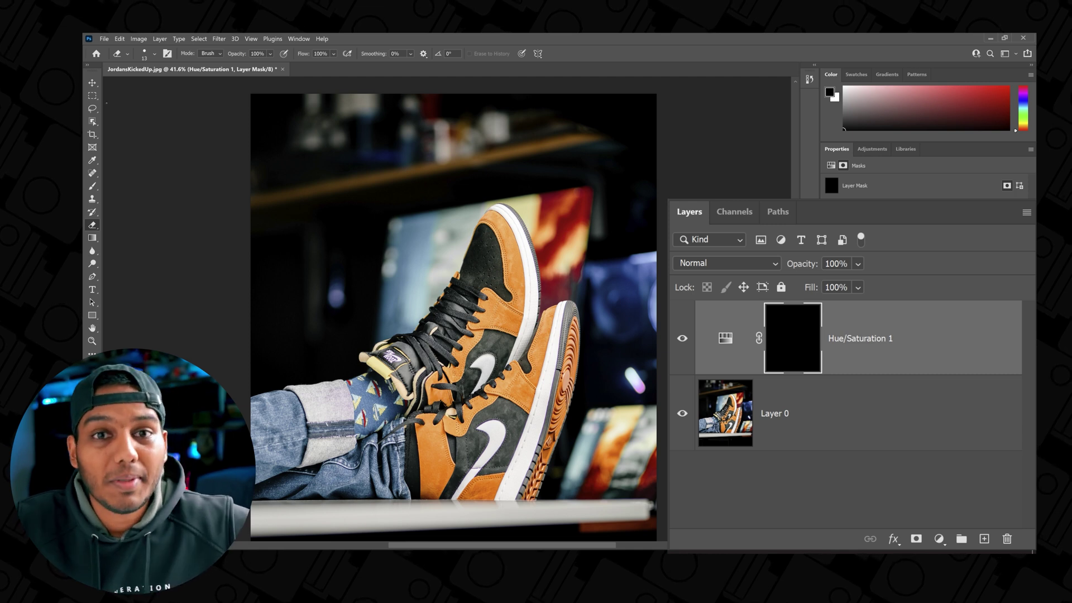
pyautogui.click(93, 84)
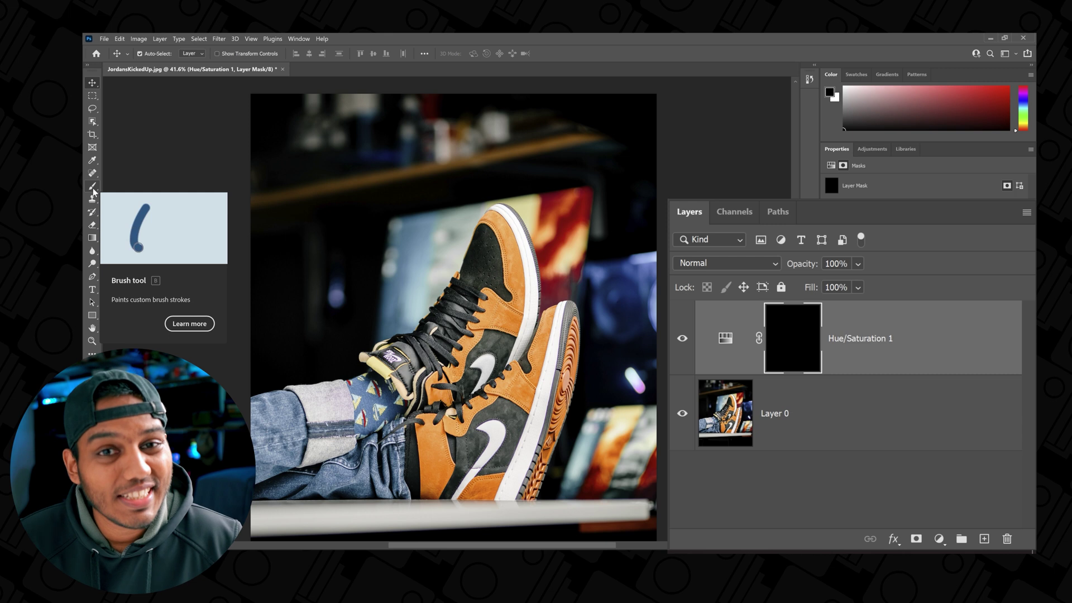
pyautogui.click(735, 347)
pyautogui.click(779, 349)
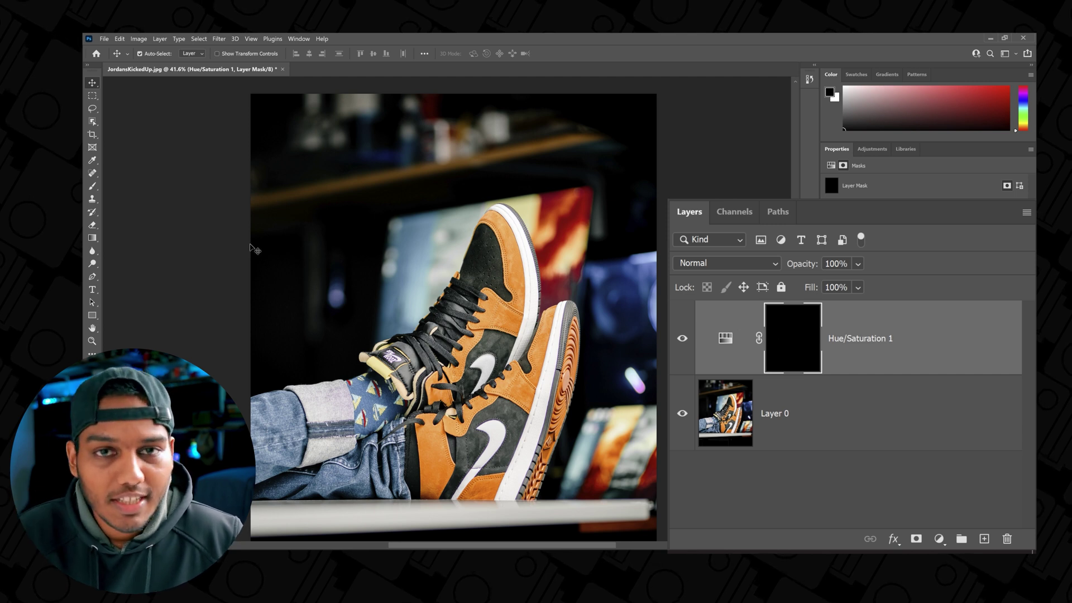
# Choose the Brush Tool and set its foreground color to white, #ffffff.
pyautogui.click(92, 186)
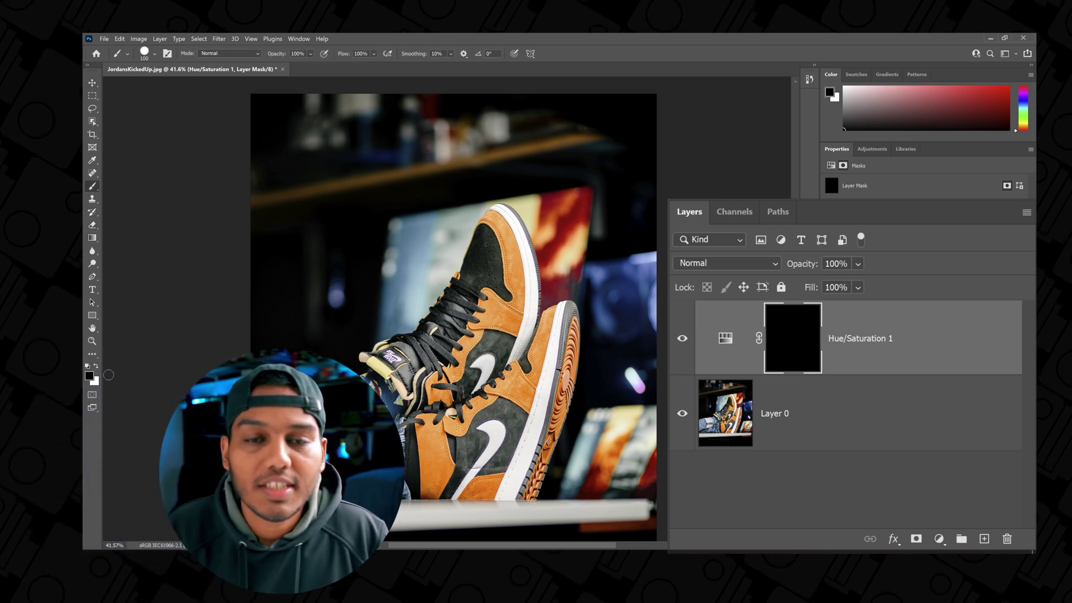
pyautogui.click(90, 377)
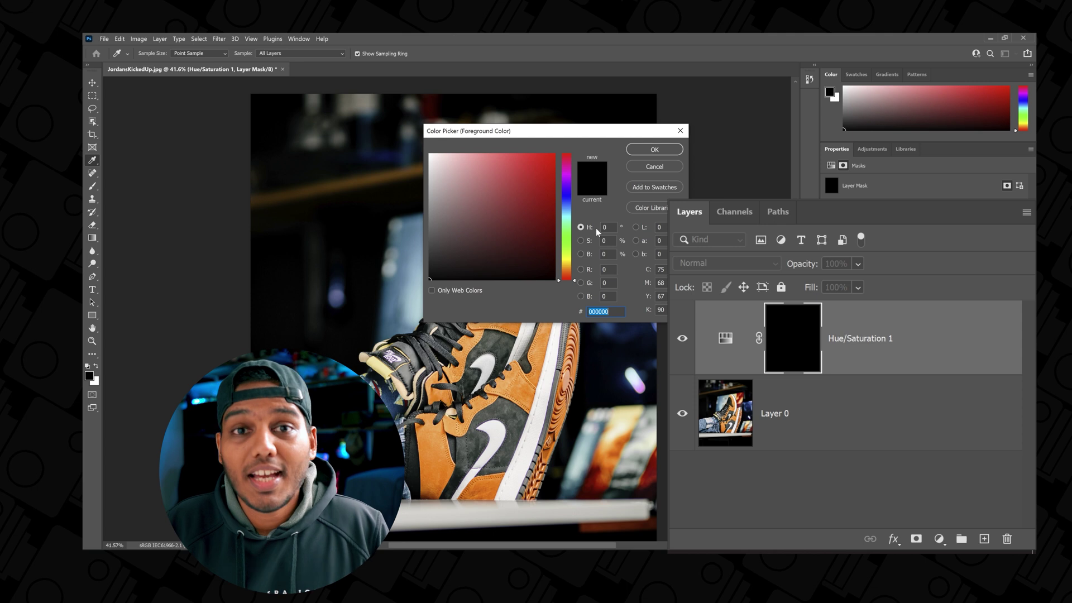
pyautogui.write('ffffff')
pyautogui.click(648, 149)
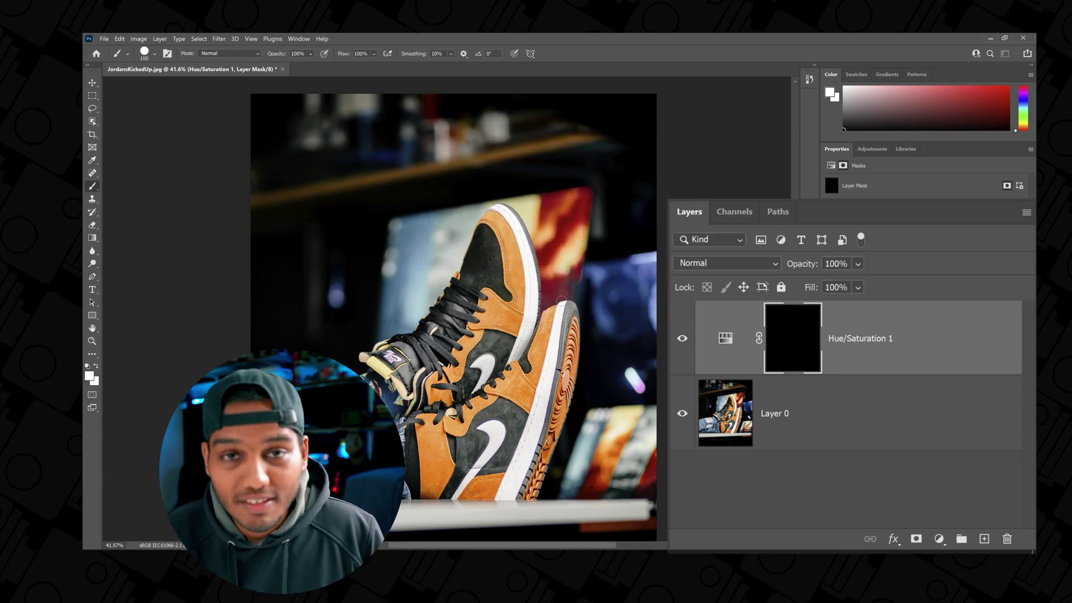
# Enlarge the brush to 175 and paint white on the mask over the front shoe's orange eyelet panel.
pyautogui.scroll(7, 507, 376)
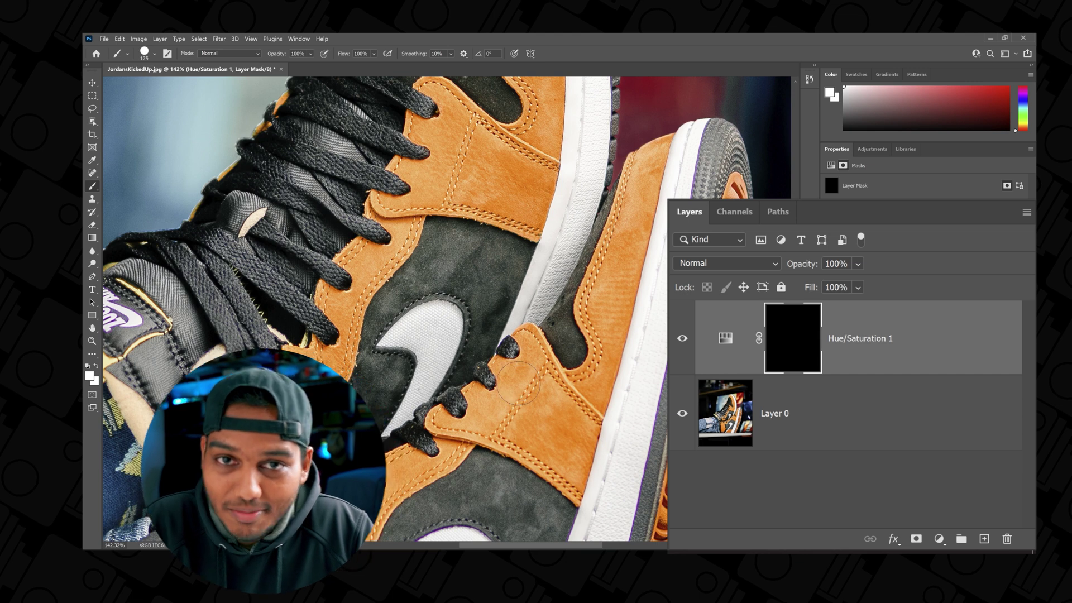
pyautogui.press(']')
pyautogui.press(']')
pyautogui.press(']')
pyautogui.click(516, 372)
pyautogui.moveTo(517, 352)
pyautogui.mouseDown()
pyautogui.moveTo(578, 436)
pyautogui.moveTo(570, 449)
pyautogui.moveTo(584, 472)
pyautogui.moveTo(547, 431)
pyautogui.moveTo(482, 405)
pyautogui.moveTo(451, 410)
pyautogui.moveTo(489, 399)
pyautogui.moveTo(500, 424)
pyautogui.moveTo(561, 459)
pyautogui.mouseUp()
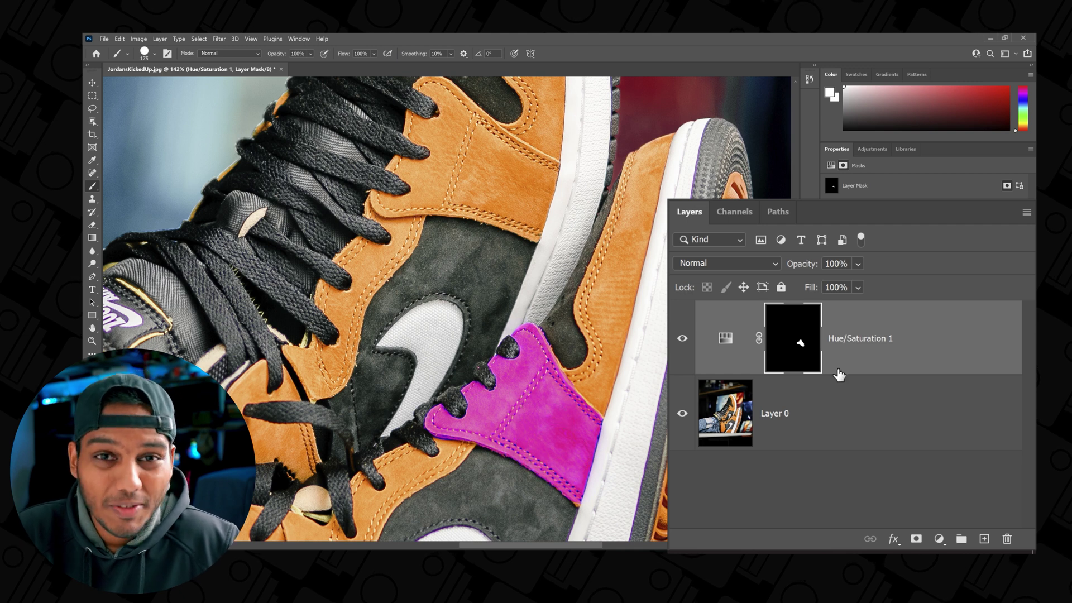
# Set the Hue/Saturation layer's blend mode to Color and make its adjustment active instead of the mask.
pyautogui.click(765, 267)
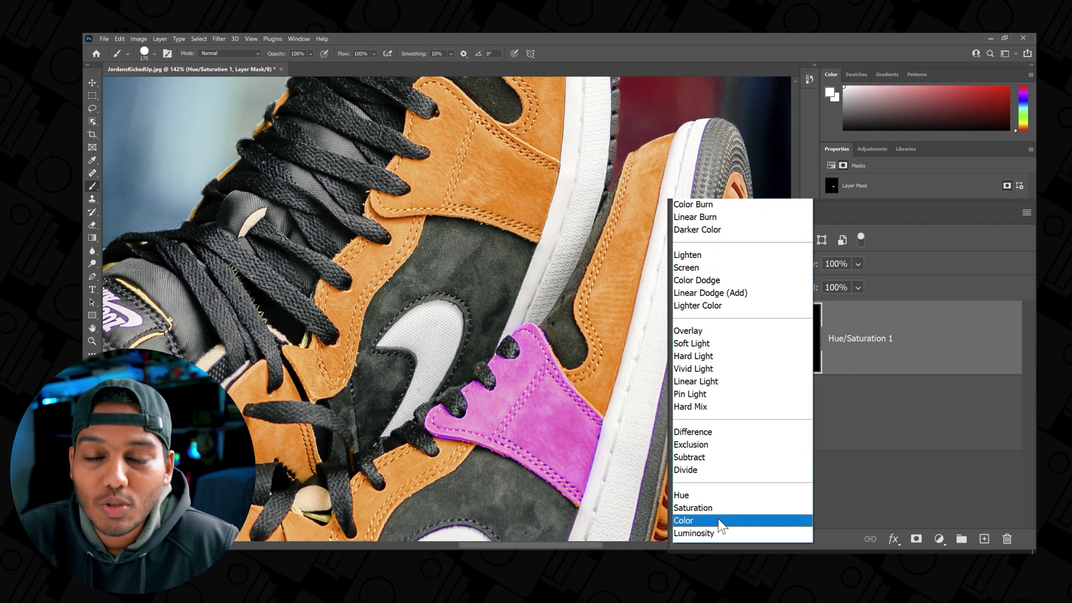
pyautogui.click(718, 519)
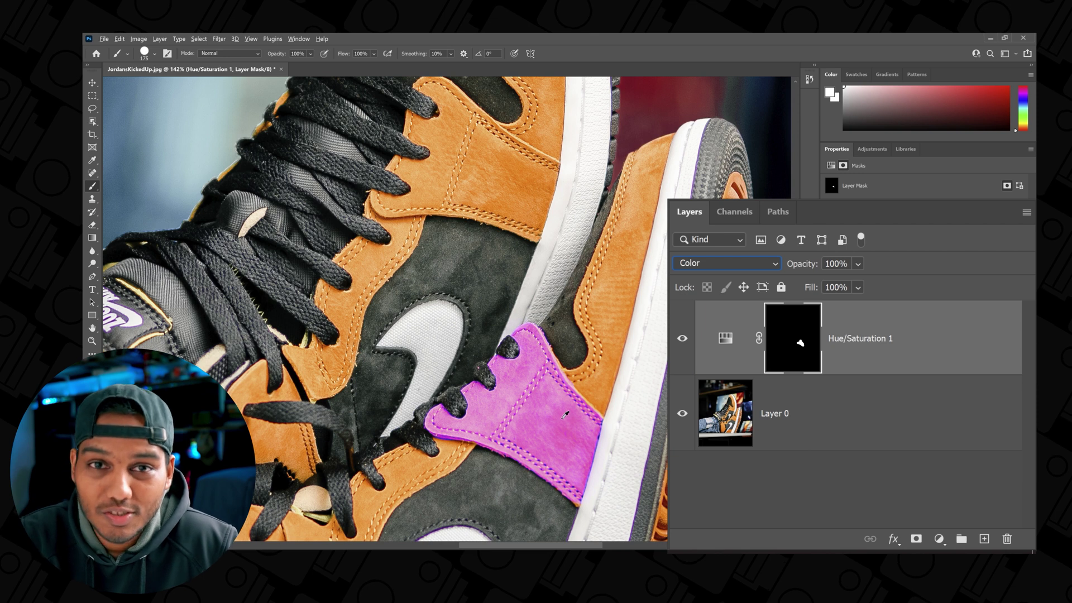
pyautogui.click(92, 82)
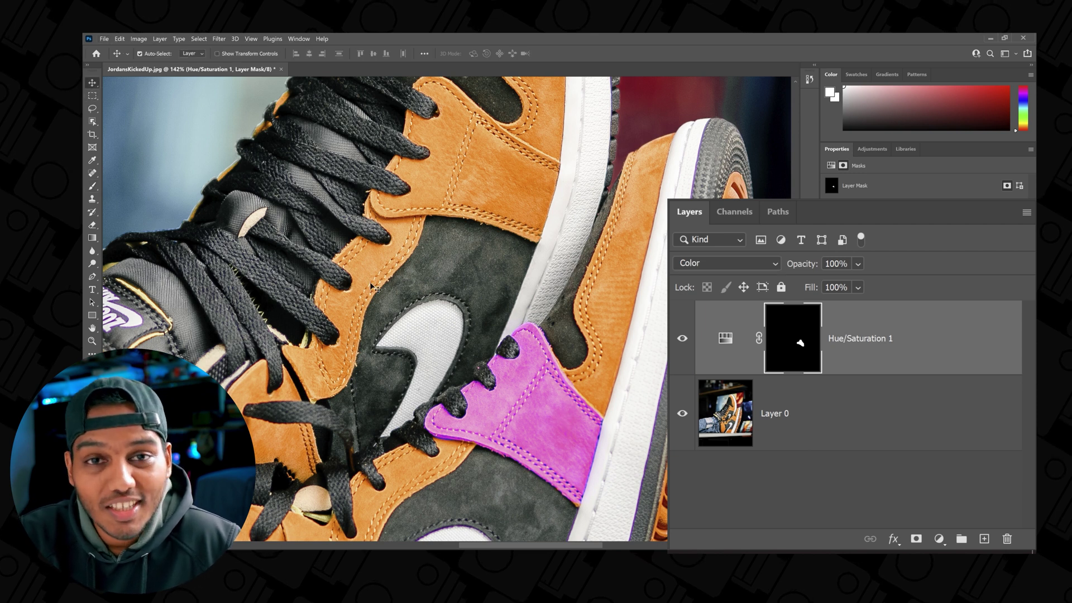
pyautogui.hotkey('ctrl', '0')
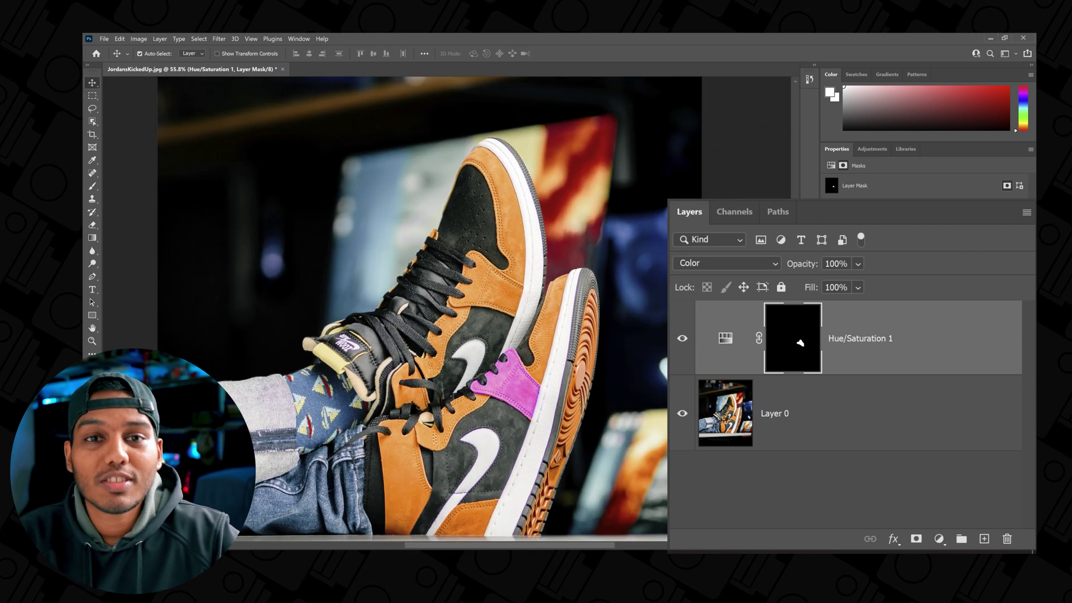
pyautogui.click(724, 352)
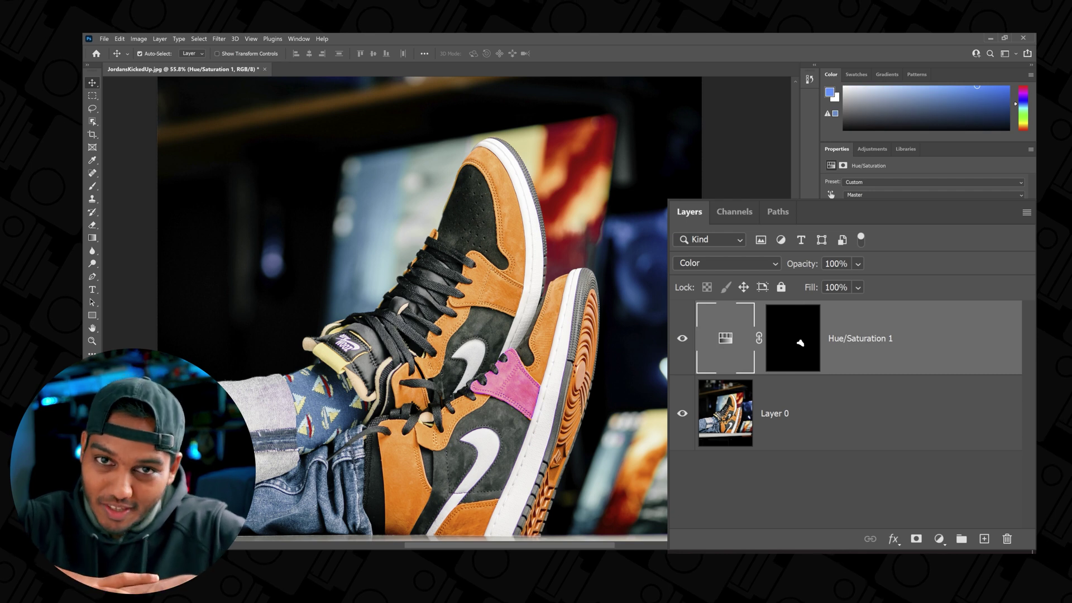